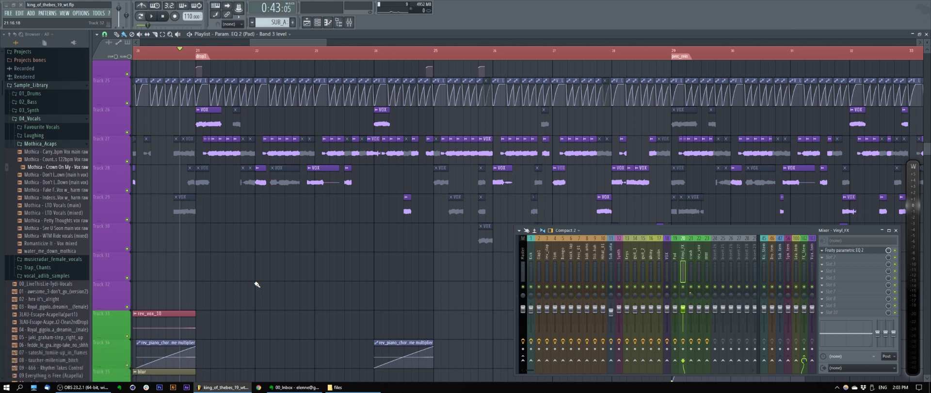
Play the arrangement from just before bar 21 to hear the chopped VOX clips, and stop playback before bar 29.
{"action": "key", "text": "super"}
{"action": "key", "text": "super"}
{"action": "key", "text": "space"}
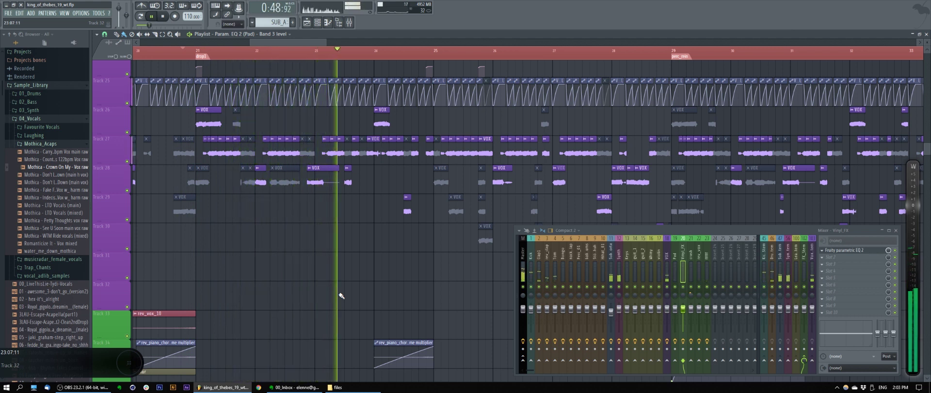
{"action": "scroll", "coordinate": [422, 147], "scroll_direction": "up", "scroll_amount": 1}
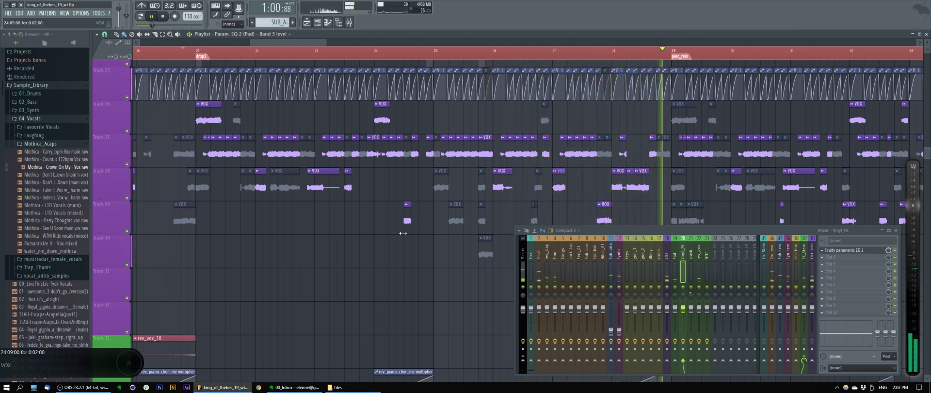
{"action": "key", "text": "space"}
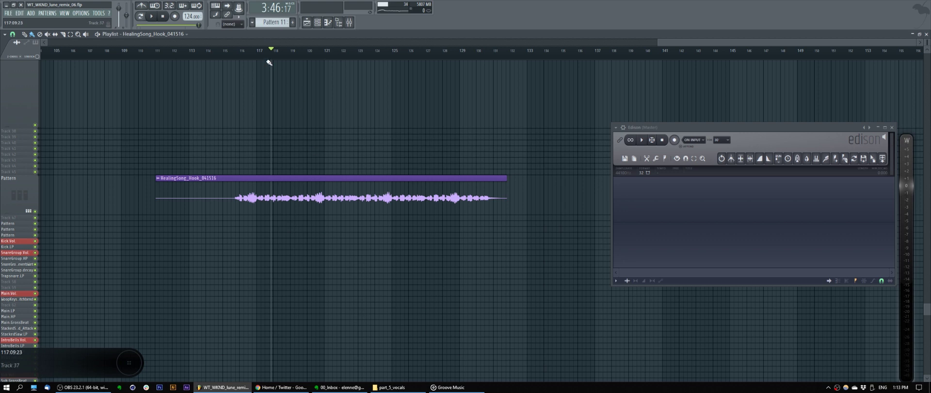
Cut a short syllable out of the HealingSong_Hook clip at bar 120 and delete the parts on both sides.
{"action": "left_click", "coordinate": [304, 51]}
{"action": "left_click", "coordinate": [307, 58]}
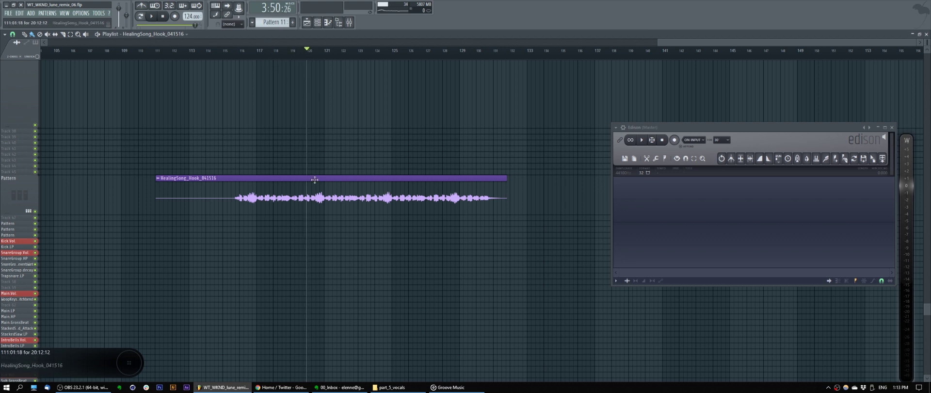
{"action": "left_click_drag", "start_coordinate": [168, 196], "coordinate": [450, 211], "text": "ctrl"}
{"action": "left_click", "coordinate": [407, 259], "text": "ctrl"}
{"action": "scroll", "coordinate": [319, 197], "scroll_direction": "up", "scroll_amount": 3, "text": "ctrl"}
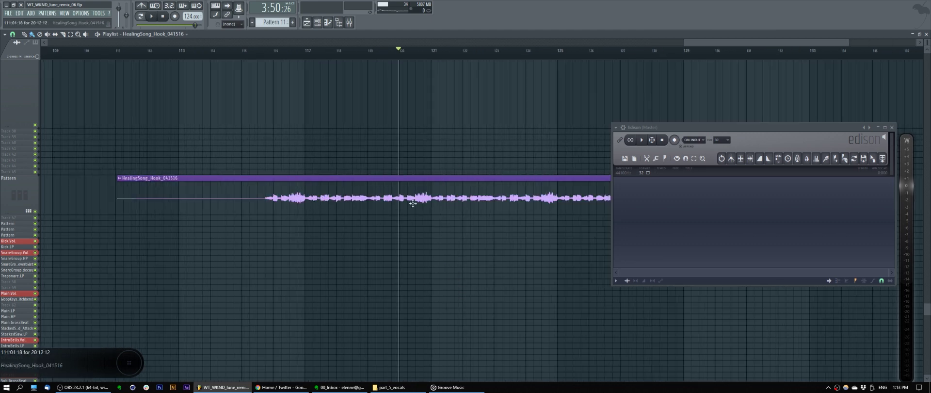
{"action": "scroll", "coordinate": [364, 198], "scroll_direction": "up", "scroll_amount": 2, "text": "ctrl"}
{"action": "left_click", "coordinate": [347, 201]}
{"action": "left_click", "coordinate": [395, 200]}
{"action": "key", "text": "b"}
{"action": "right_click", "coordinate": [406, 198]}
{"action": "right_click", "coordinate": [333, 194]}
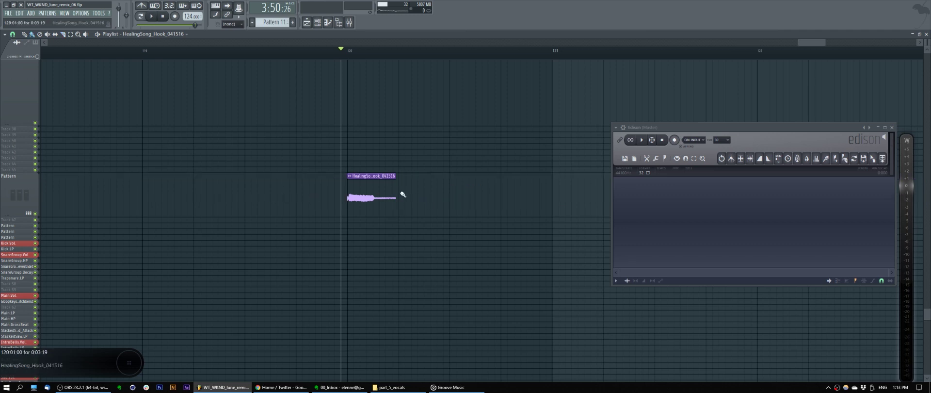
Record the playback of the isolated vocal syllable at bar 120 into Edison.
{"action": "left_click", "coordinate": [675, 140]}
{"action": "left_click", "coordinate": [339, 56]}
{"action": "key", "text": "space"}
{"action": "key", "text": "space"}
{"action": "left_click", "coordinate": [674, 140]}
{"action": "left_click_drag", "start_coordinate": [628, 222], "coordinate": [588, 222]}
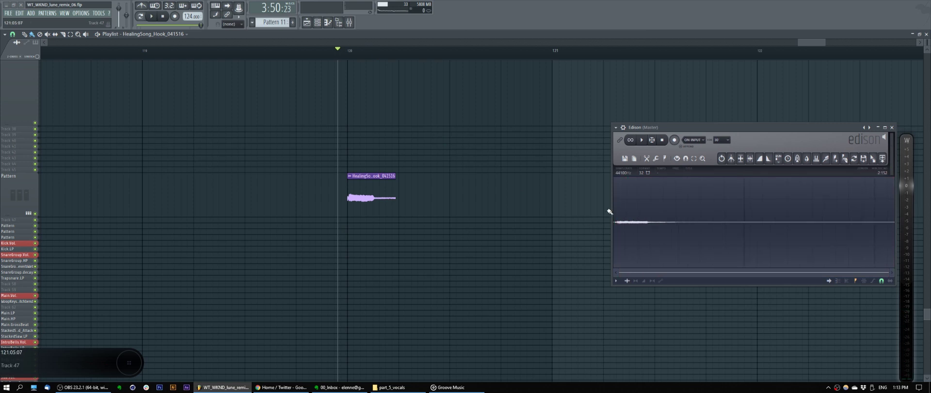
Add the Edison recording to the channel rack as a new channel below the midi channel and open its piano roll.
{"action": "key", "text": "F6"}
{"action": "left_click_drag", "start_coordinate": [873, 159], "coordinate": [816, 210]}
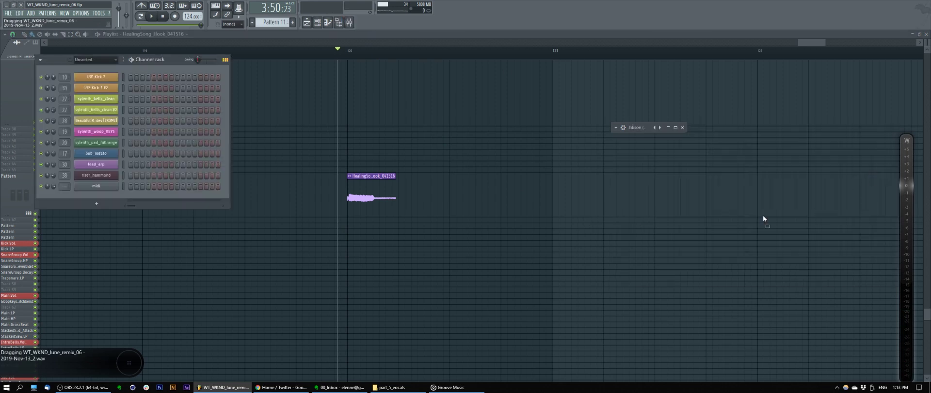
{"action": "left_click_drag", "start_coordinate": [242, 183], "coordinate": [97, 193]}
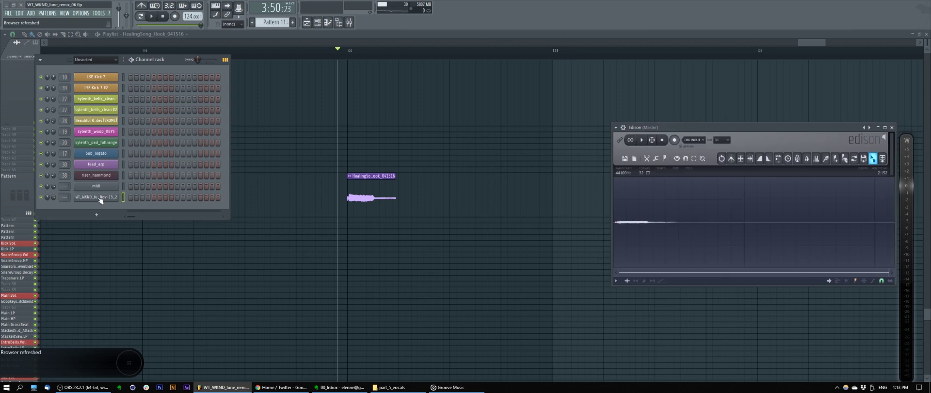
{"action": "right_click", "coordinate": [105, 199]}
{"action": "left_click", "coordinate": [130, 201]}
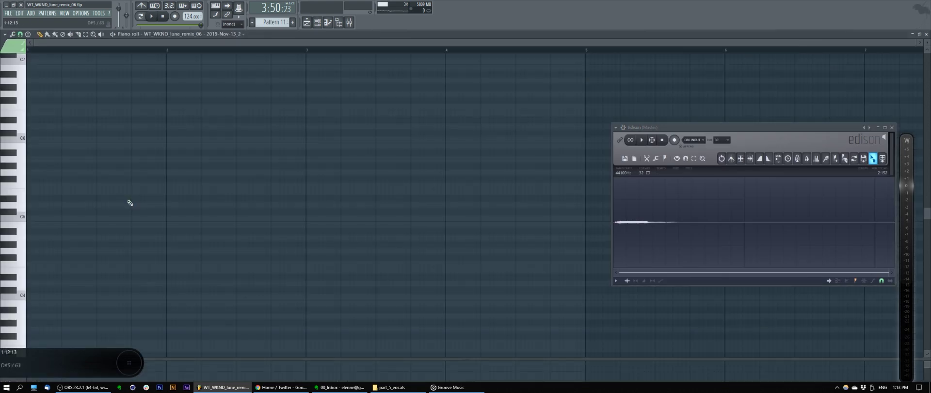
Audition the vocal sample at several pitches around C5 on the piano roll keyboard.
{"action": "left_click", "coordinate": [16, 219]}
{"action": "left_click", "coordinate": [15, 179]}
{"action": "left_click", "coordinate": [17, 232]}
{"action": "left_click", "coordinate": [20, 220]}
{"action": "left_click", "coordinate": [21, 207]}
{"action": "left_click", "coordinate": [22, 184]}
{"action": "left_click", "coordinate": [21, 230]}
Draw short C5 notes on the first three beats of bar 1.
{"action": "left_click", "coordinate": [35, 218]}
{"action": "left_click", "coordinate": [65, 218]}
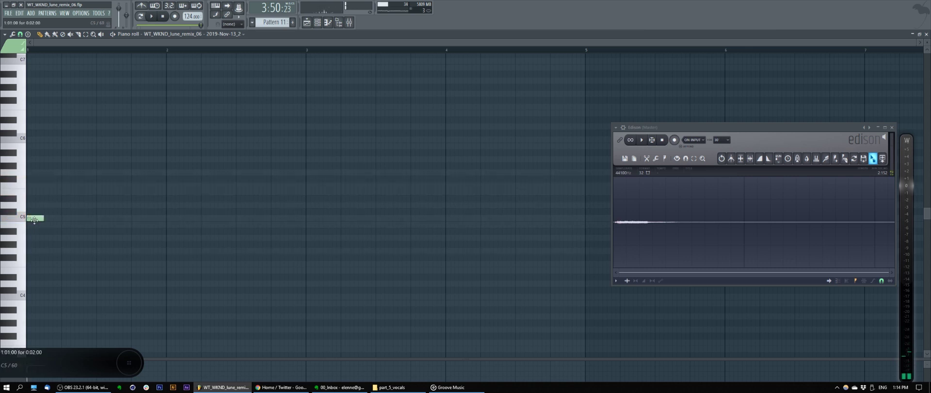
{"action": "left_click_drag", "start_coordinate": [65, 218], "coordinate": [69, 219]}
{"action": "left_click", "coordinate": [103, 218]}
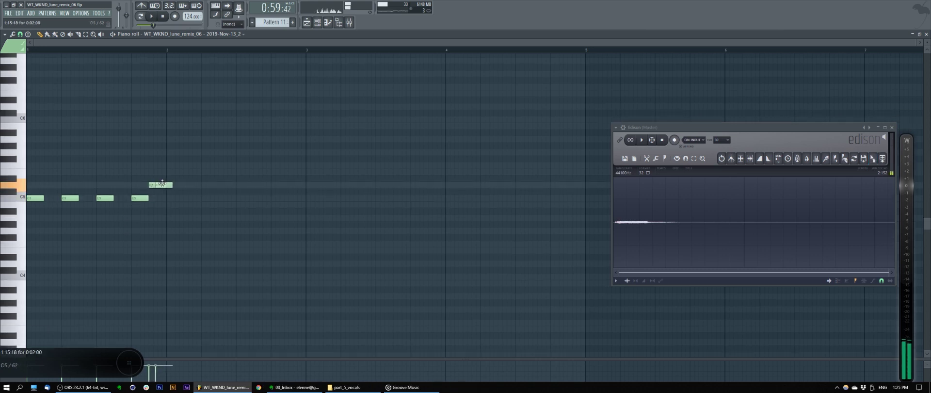
Continue the melody in bar 2 with a C5 note, three spaced G4 notes and a closing C5.
{"action": "key", "text": "space"}
{"action": "left_click", "coordinate": [192, 198]}
{"action": "left_click_drag", "start_coordinate": [212, 205], "coordinate": [210, 230]}
{"action": "left_click", "coordinate": [244, 231]}
{"action": "left_click", "coordinate": [279, 231]}
{"action": "left_click", "coordinate": [297, 198]}
{"action": "key", "text": "space"}
Draw four A4 notes across bar 3, a short G4 at its end and three A4 notes in bar 4.
{"action": "left_click_drag", "start_coordinate": [315, 198], "coordinate": [314, 218]}
{"action": "left_click", "coordinate": [348, 217]}
{"action": "left_click", "coordinate": [382, 217]}
{"action": "left_click", "coordinate": [417, 218]}
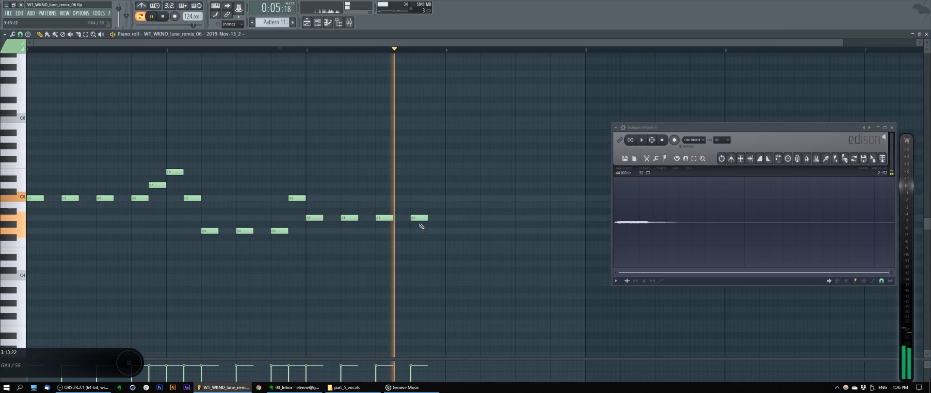
{"action": "left_click", "coordinate": [434, 231]}
{"action": "left_click", "coordinate": [451, 216]}
{"action": "left_click", "coordinate": [489, 217]}
{"action": "left_click", "coordinate": [523, 218]}
{"action": "key", "text": "space"}
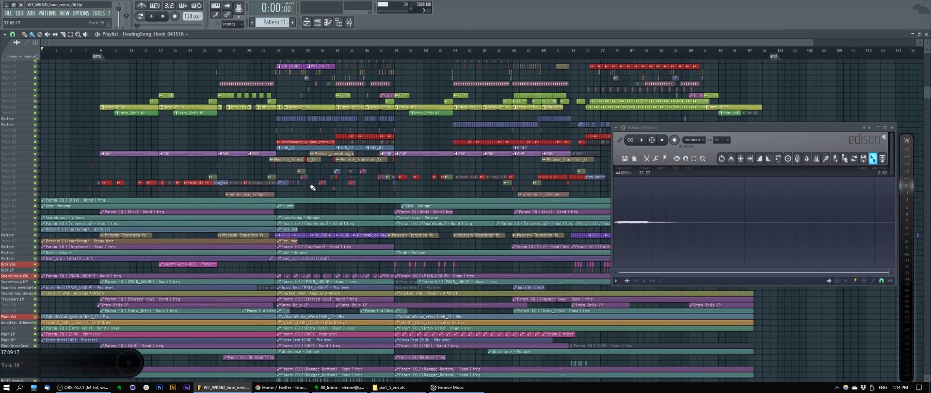
Play the arrangement from shortly before bar 33 and examine the VOX CHOPS pattern clips on Track 17.
{"action": "scroll", "coordinate": [313, 188], "scroll_direction": "up", "scroll_amount": 2}
{"action": "left_click", "coordinate": [246, 51]}
{"action": "key", "text": "space"}
{"action": "scroll", "coordinate": [287, 81], "scroll_direction": "up", "scroll_amount": 2}
{"action": "left_click_drag", "start_coordinate": [267, 82], "coordinate": [254, 322]}
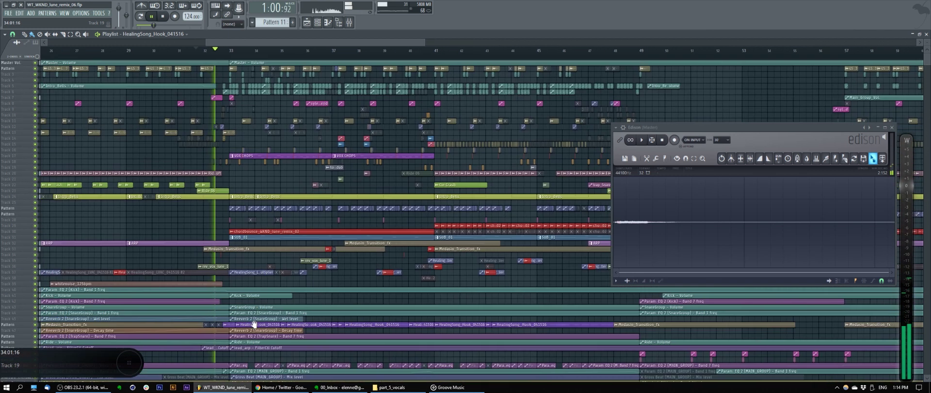
{"action": "scroll", "coordinate": [241, 153], "scroll_direction": "up", "scroll_amount": 3}
{"action": "scroll", "coordinate": [241, 153], "scroll_direction": "up", "scroll_amount": 2}
{"action": "left_click_drag", "start_coordinate": [289, 170], "coordinate": [274, 278]}
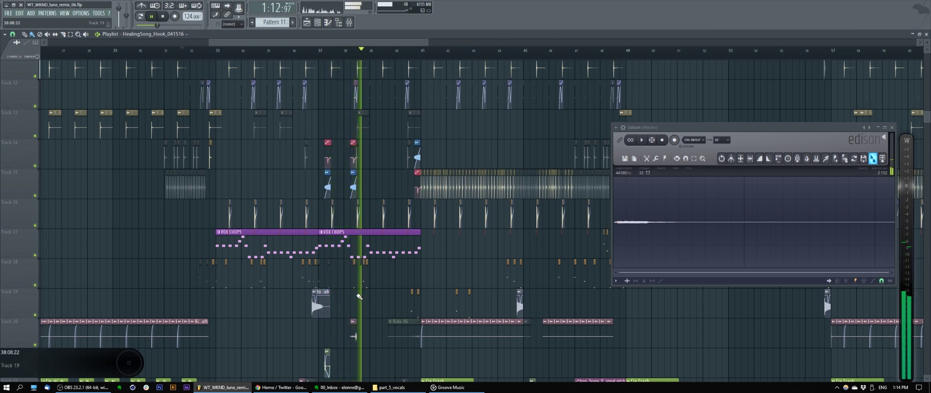
{"action": "key", "text": "space"}
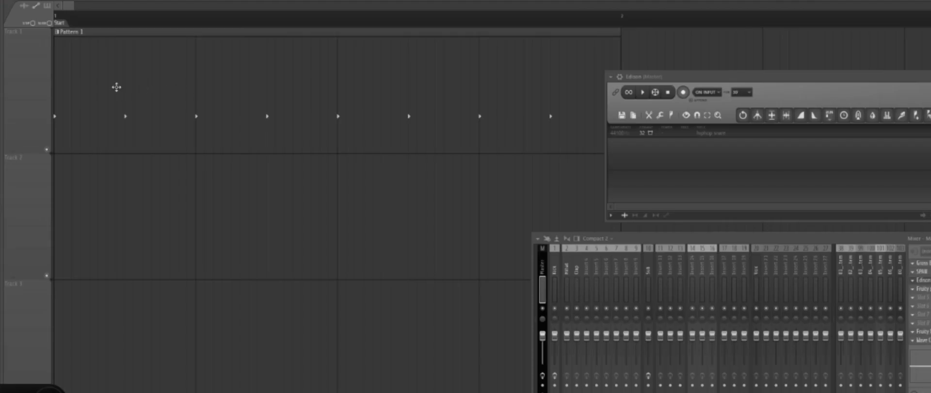
{"action": "scroll", "coordinate": [112, 87], "scroll_direction": "down", "scroll_amount": 3}
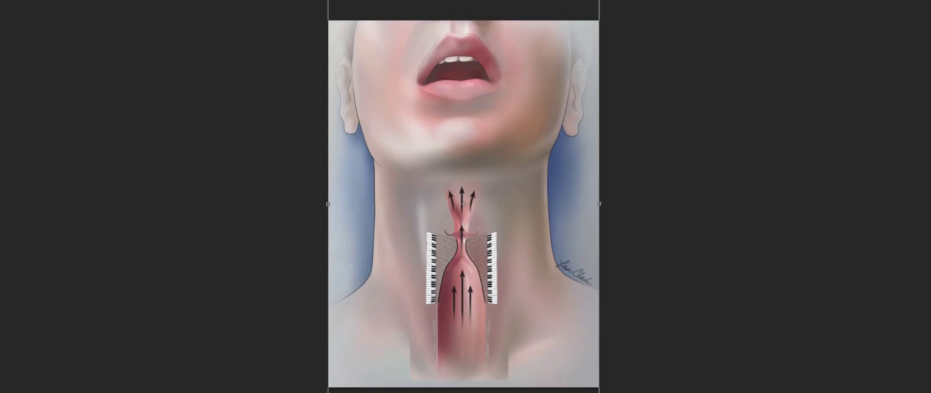
{"action": "left_click_drag", "start_coordinate": [470, 389], "coordinate": [485, 373]}
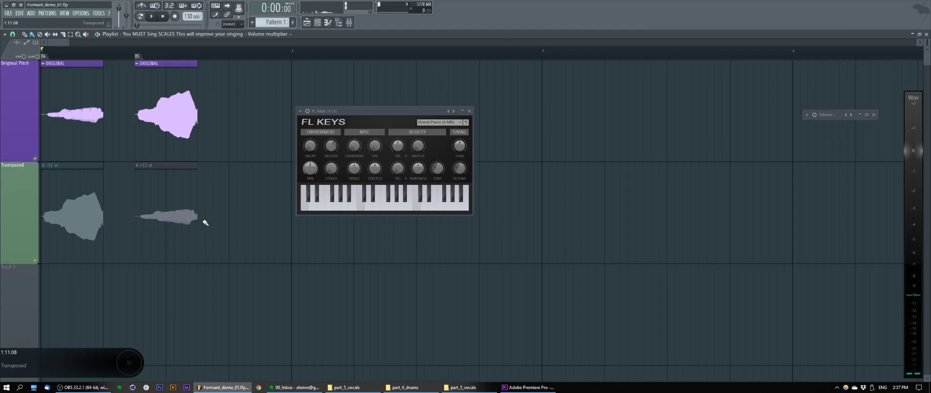
Play the two ORIGINAL vocal clips and compare their pitches with notes in FL Keys.
{"action": "left_click", "coordinate": [200, 121]}
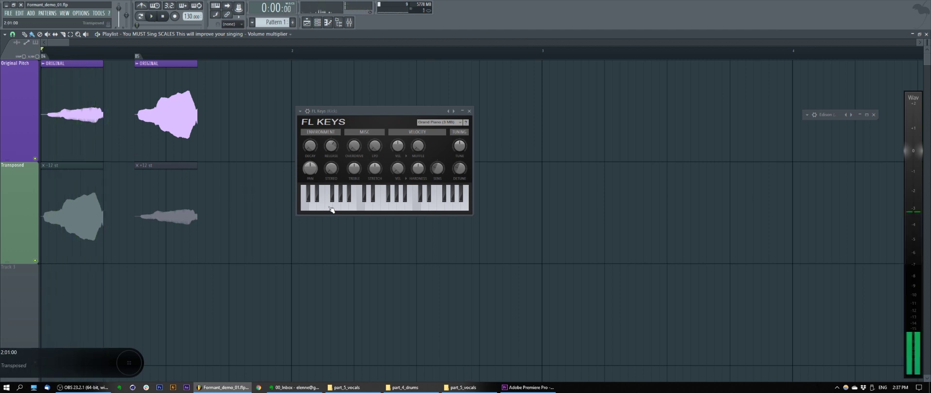
{"action": "left_click", "coordinate": [354, 199]}
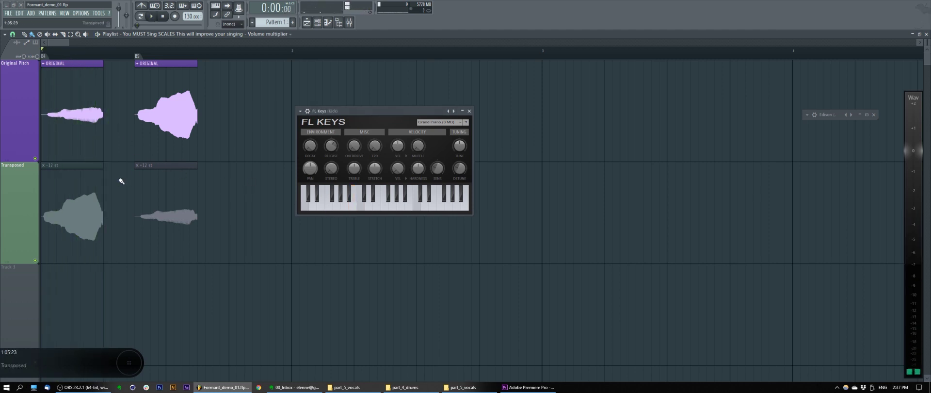
{"action": "left_click", "coordinate": [130, 52]}
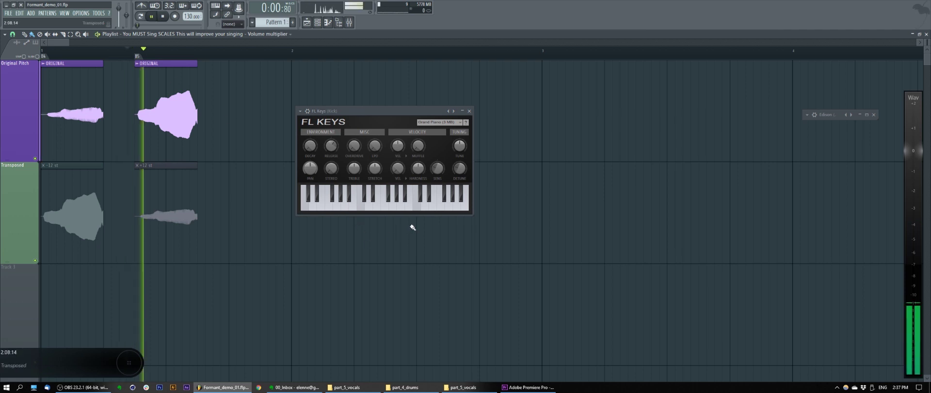
{"action": "left_click", "coordinate": [411, 204]}
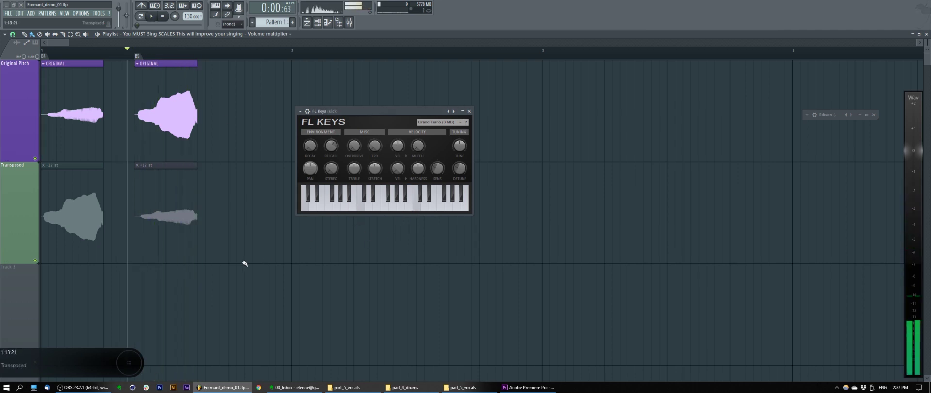
{"action": "left_click_drag", "start_coordinate": [69, 54], "coordinate": [21, 56]}
{"action": "key", "text": "space"}
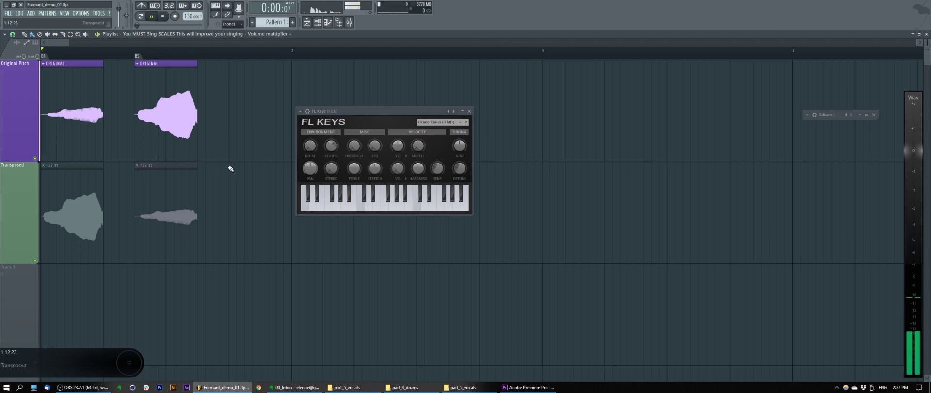
{"action": "key", "text": "space"}
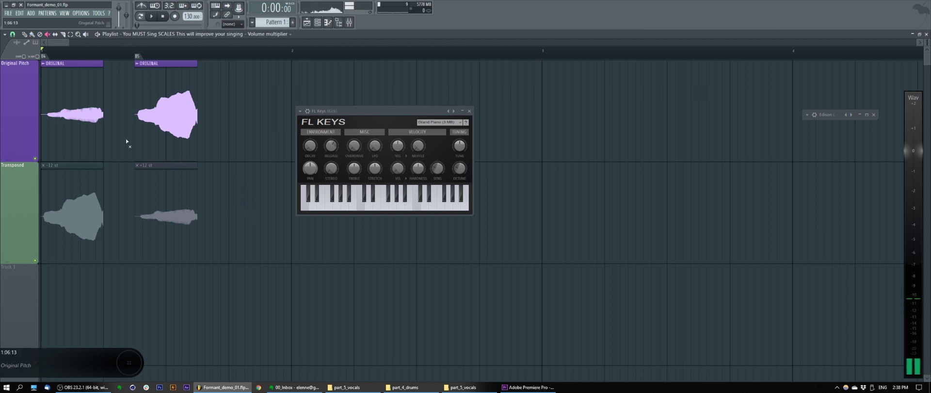
Swap the clip muting so only the -12 st and +12 st clips sound, and play the transposed vocals.
{"action": "key", "text": "t"}
{"action": "left_click", "coordinate": [87, 115]}
{"action": "left_click", "coordinate": [156, 197]}
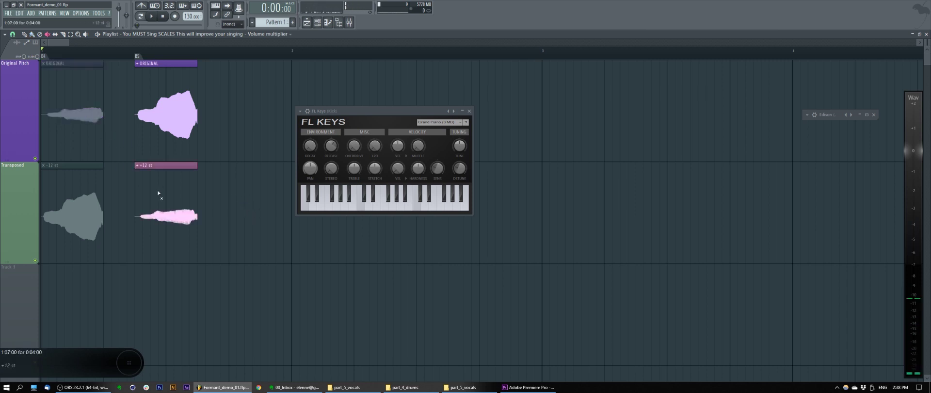
{"action": "left_click", "coordinate": [173, 95]}
{"action": "left_click", "coordinate": [83, 204]}
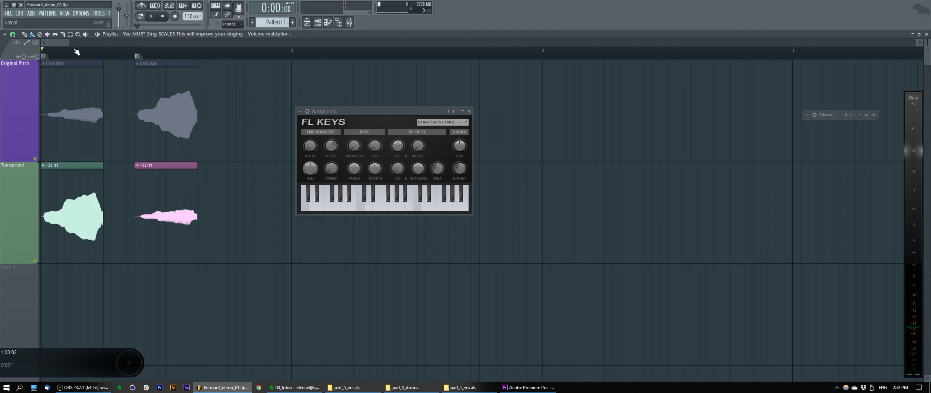
{"action": "key", "text": "space"}
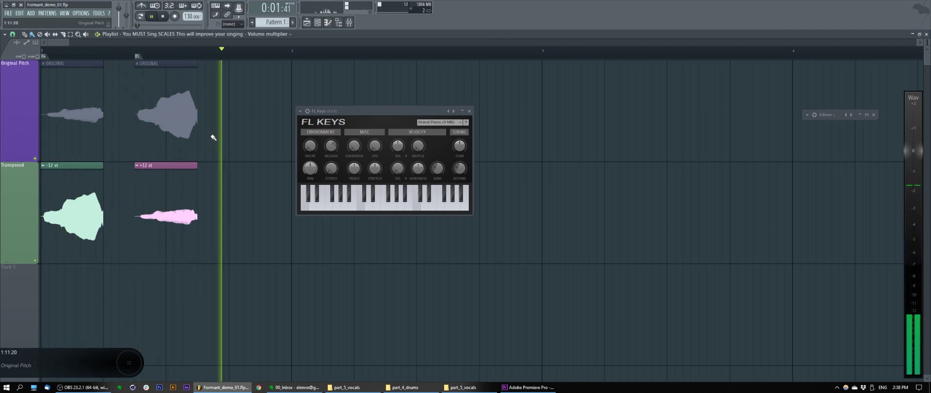
{"action": "key", "text": "space"}
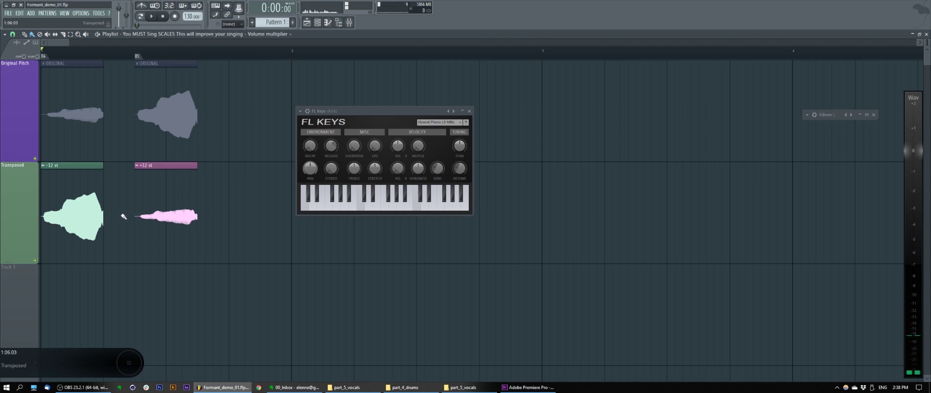
Mute the two transposed clips, unmute both ORIGINAL clips and play them again for comparison.
{"action": "key", "text": "t"}
{"action": "left_click", "coordinate": [96, 200]}
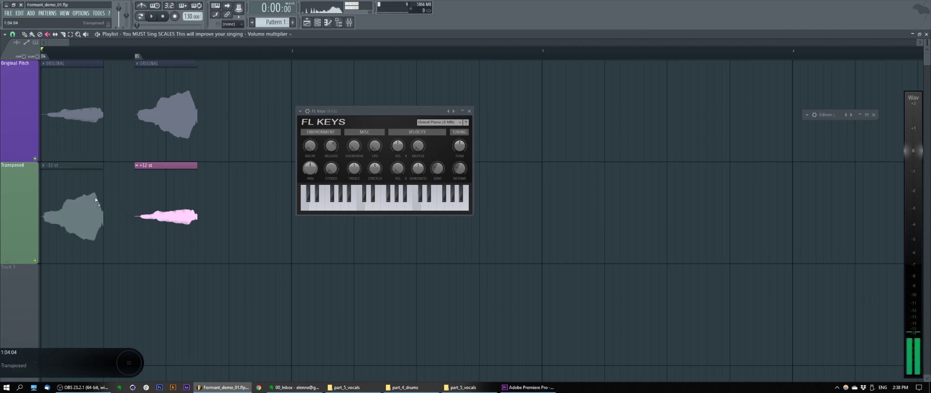
{"action": "left_click", "coordinate": [154, 198]}
{"action": "left_click", "coordinate": [151, 131]}
{"action": "left_click", "coordinate": [84, 114]}
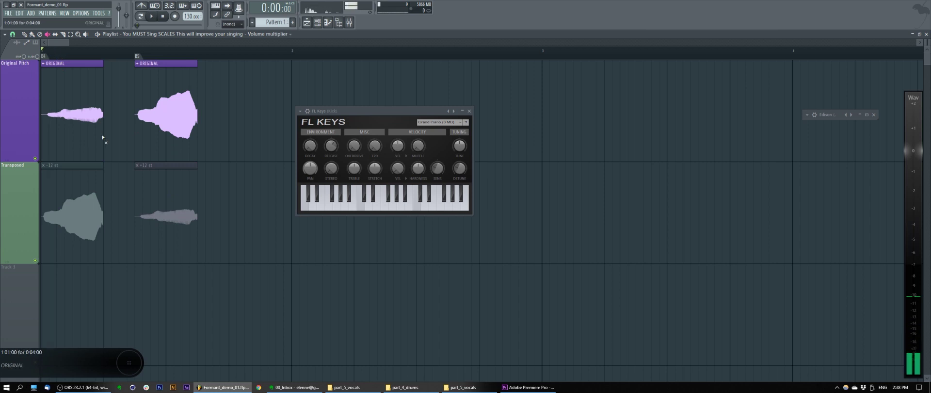
{"action": "key", "text": "space"}
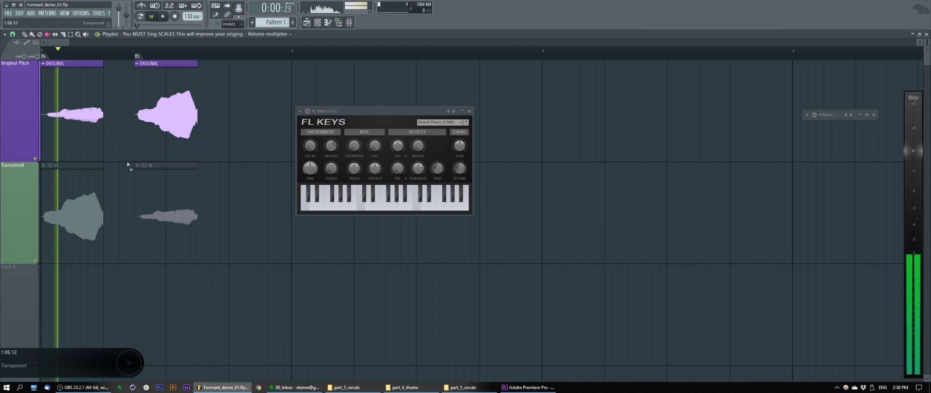
Mute both ORIGINAL clips and unmute the -12 st and +12 st clips for another listen.
{"action": "left_click", "coordinate": [145, 131]}
{"action": "left_click", "coordinate": [82, 115]}
{"action": "left_click", "coordinate": [77, 201]}
{"action": "left_click", "coordinate": [165, 210]}
{"action": "key", "text": "space"}
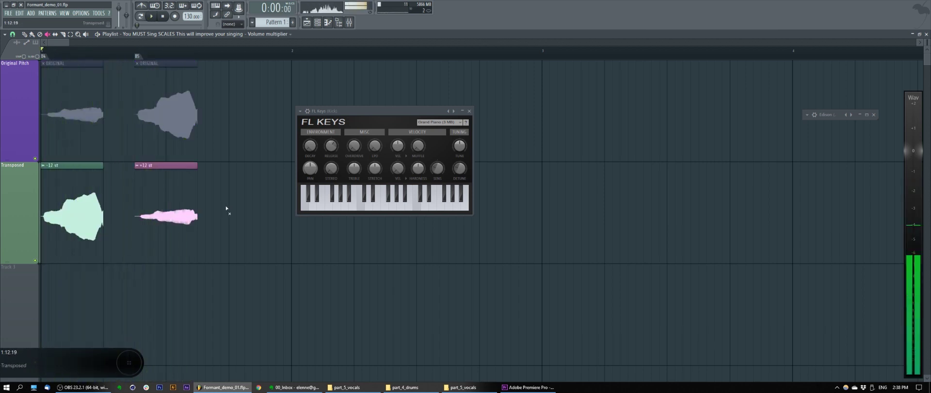
Mute the -12 st and +12 st clips and play two reference notes in FL Keys.
{"action": "left_click", "coordinate": [165, 216]}
{"action": "left_click", "coordinate": [72, 214]}
{"action": "left_click", "coordinate": [371, 206]}
{"action": "left_click", "coordinate": [409, 206]}
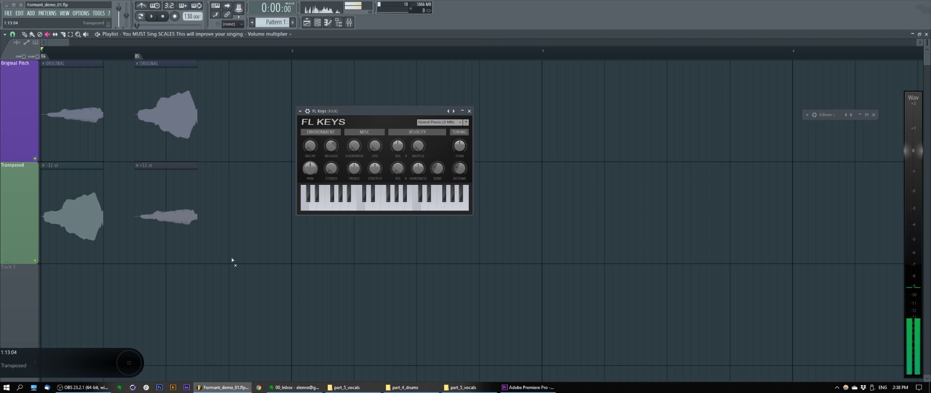
{"action": "left_click_drag", "start_coordinate": [90, 123], "coordinate": [171, 126]}
{"action": "key", "text": "b"}
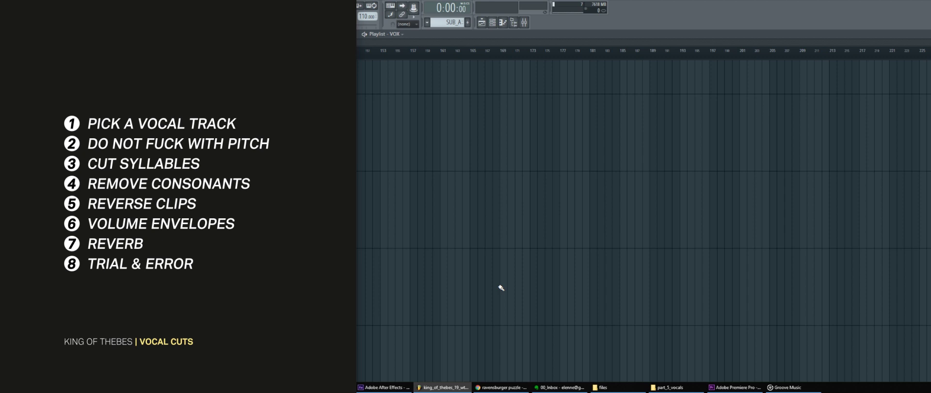
Place the full VOX clip in the empty playlist and shift it several bars later on its track.
{"action": "left_click", "coordinate": [434, 213]}
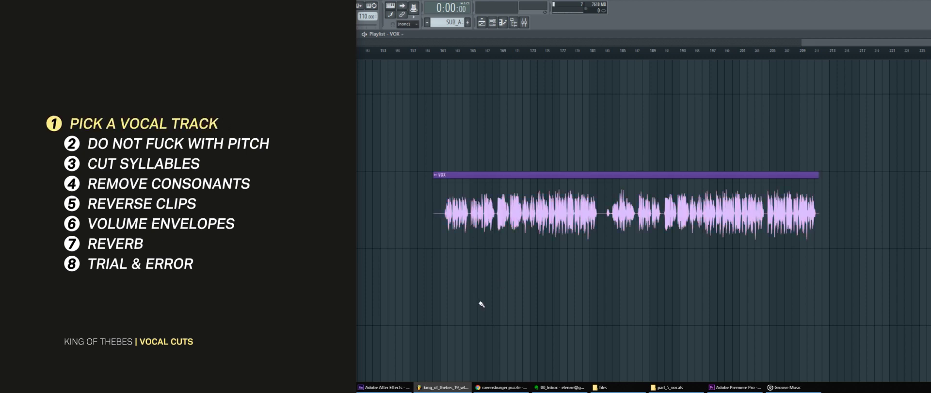
{"action": "left_click_drag", "start_coordinate": [432, 219], "coordinate": [786, 219]}
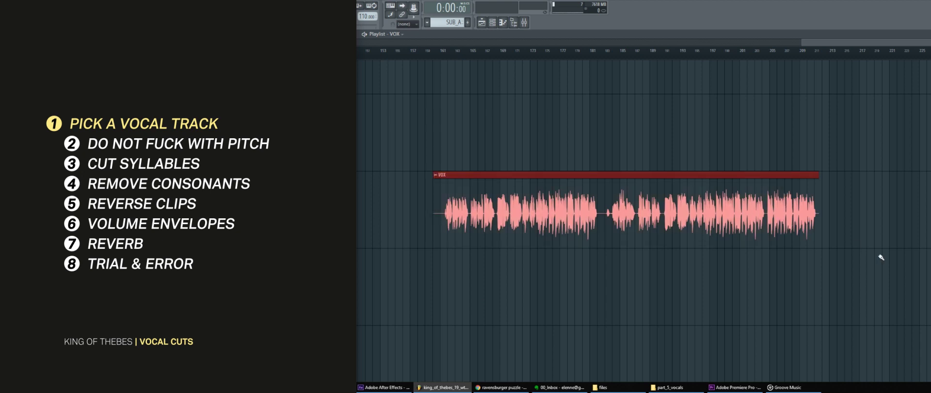
{"action": "left_click", "coordinate": [881, 257]}
{"action": "left_click_drag", "start_coordinate": [487, 222], "coordinate": [544, 221]}
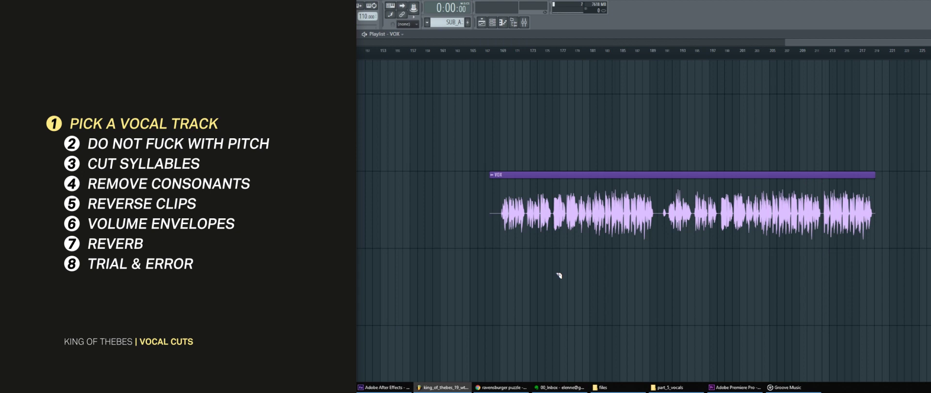
{"action": "left_click_drag", "start_coordinate": [524, 270], "coordinate": [542, 304]}
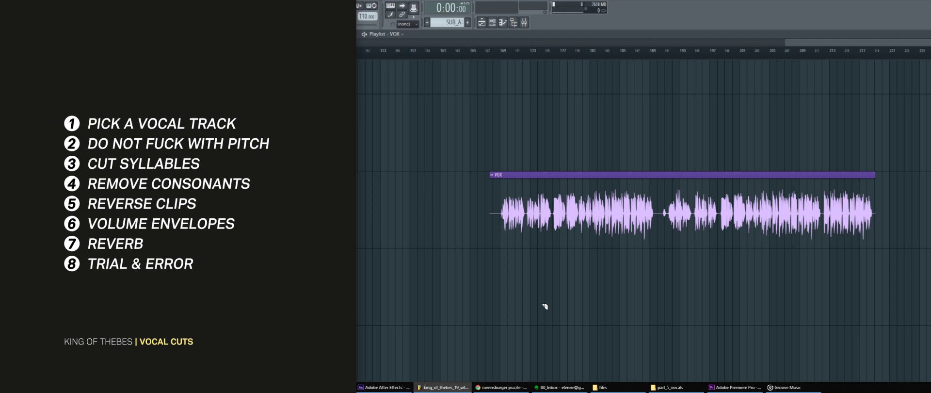
Open the VOX clip's channel settings, move the window clear of the waveform and try adjusting the pitch knob.
{"action": "double_click", "coordinate": [547, 226]}
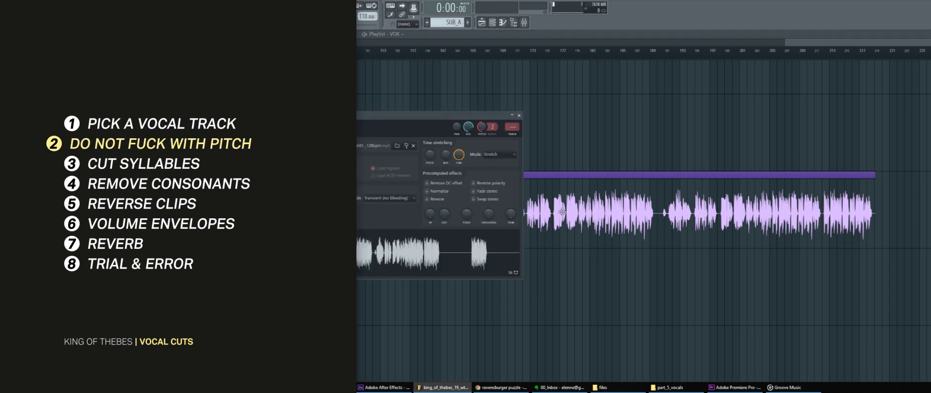
{"action": "left_click_drag", "start_coordinate": [493, 116], "coordinate": [824, 135]}
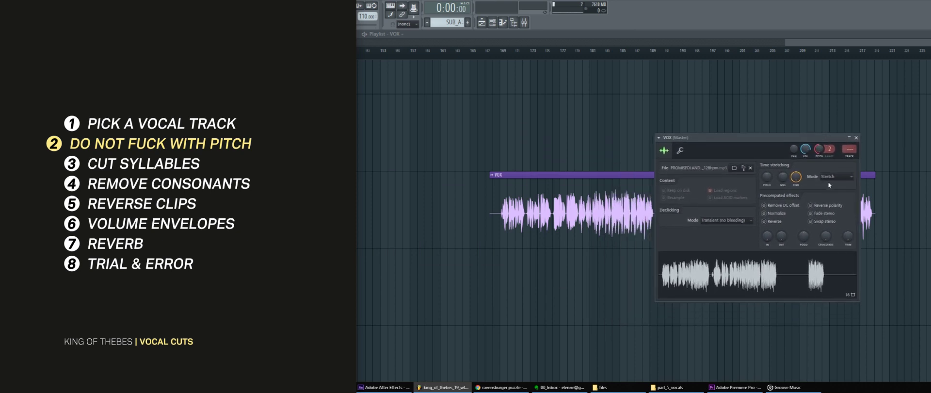
{"action": "left_click", "coordinate": [820, 151], "text": "alt"}
{"action": "left_click_drag", "start_coordinate": [824, 154], "coordinate": [824, 165]}
{"action": "mouse_move", "coordinate": [819, 149]}
{"action": "left_mouse_down"}
{"action": "mouse_move", "coordinate": [818, 128]}
{"action": "mouse_move", "coordinate": [819, 148]}
{"action": "left_mouse_up"}
{"action": "left_click", "coordinate": [610, 285]}
Slice the VOX clip into separate syllables at the gaps in the waveform.
{"action": "scroll", "coordinate": [510, 223], "scroll_direction": "up", "scroll_amount": 5}
{"action": "scroll", "coordinate": [535, 217], "scroll_direction": "up", "scroll_amount": 3}
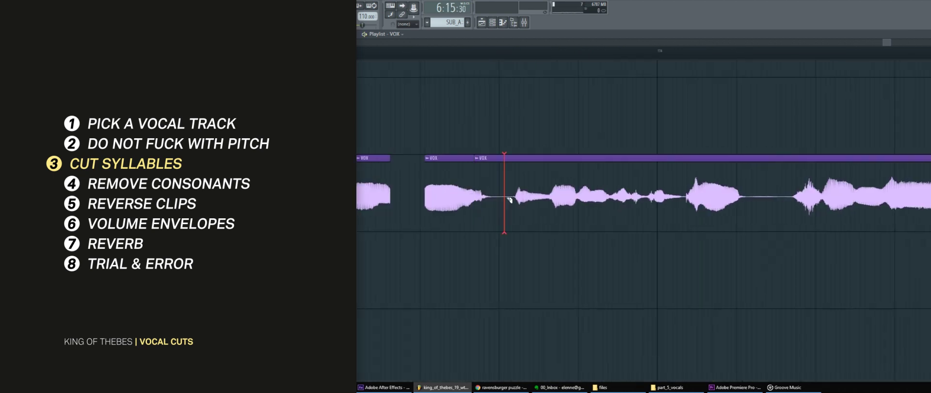
{"action": "left_click_drag", "start_coordinate": [509, 199], "coordinate": [510, 200]}
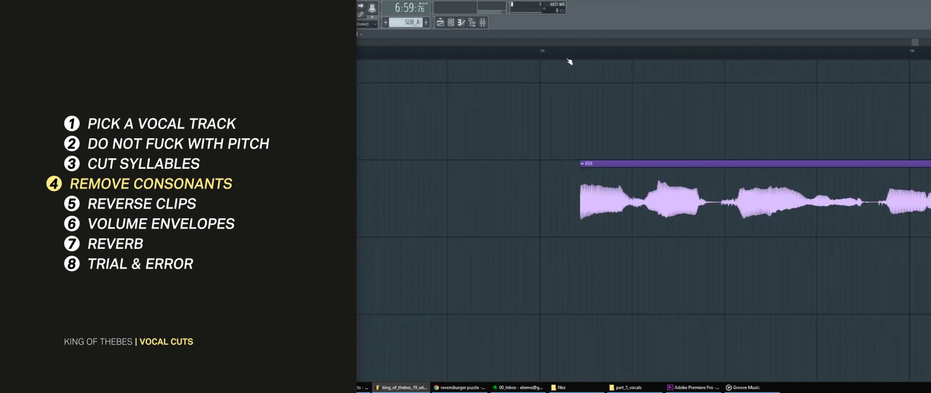
Cut out the consonant pieces of the VOX clip leading up to and just after bar 197.
{"action": "right_click", "coordinate": [700, 201]}
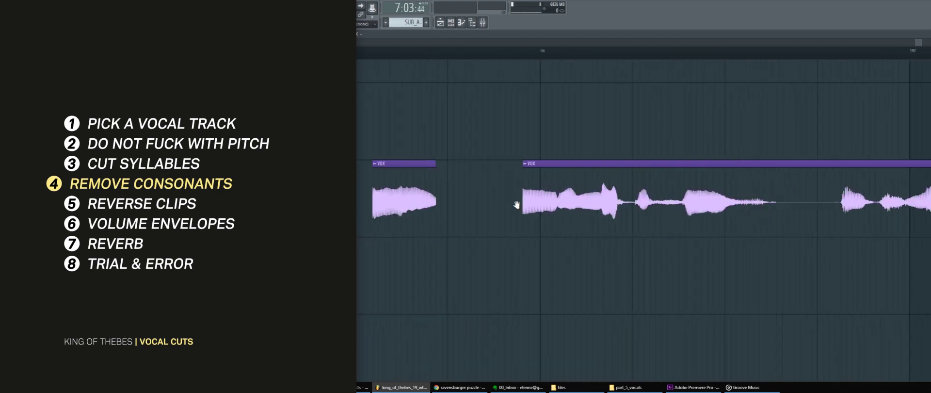
{"action": "left_click", "coordinate": [499, 44]}
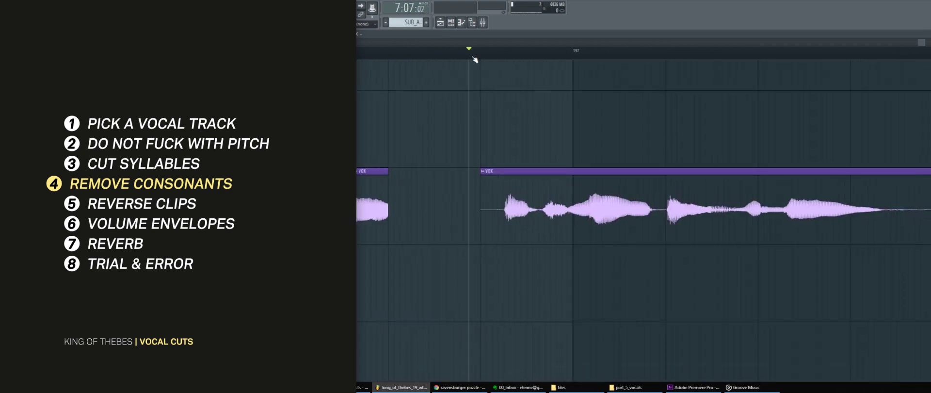
{"action": "right_click", "coordinate": [559, 210]}
{"action": "right_click", "coordinate": [670, 210]}
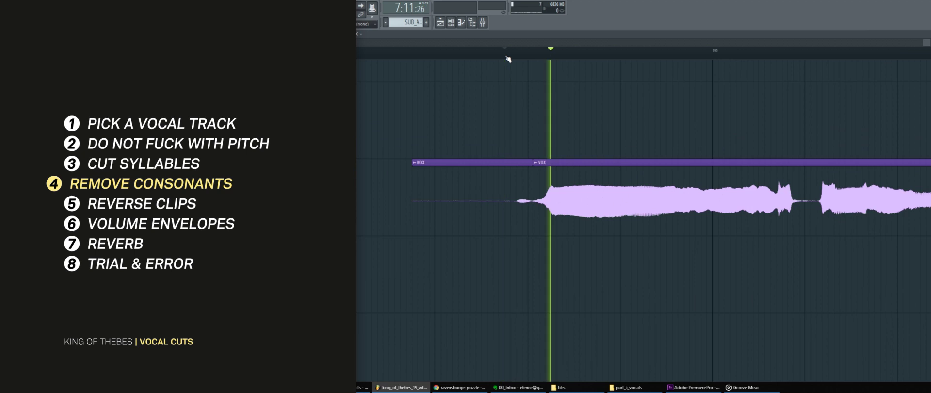
Remove the sliced consonants from the VOX vocal between about bars 198 and 202, keeping the vowels.
{"action": "right_click", "coordinate": [504, 194]}
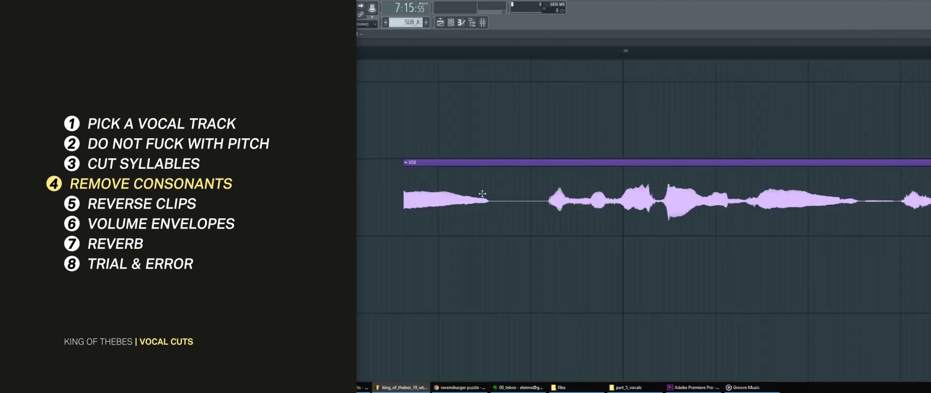
{"action": "right_click", "coordinate": [579, 200]}
{"action": "right_click", "coordinate": [661, 202]}
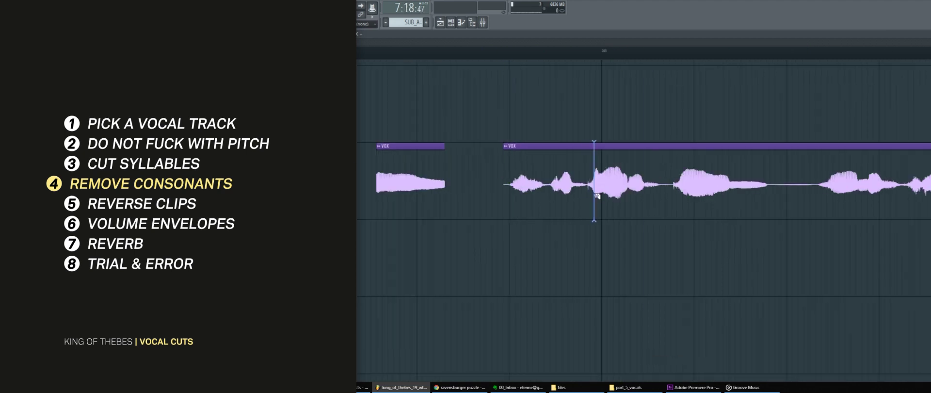
{"action": "right_click", "coordinate": [655, 187]}
{"action": "right_click", "coordinate": [548, 186]}
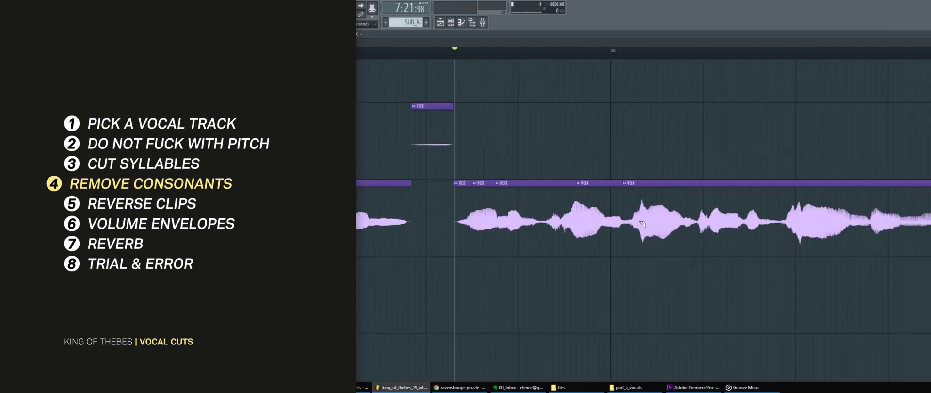
Audition the vocal around bars 203 to 206 and delete the consonant slices between the vowels.
{"action": "right_click", "coordinate": [533, 218]}
{"action": "key", "text": "space"}
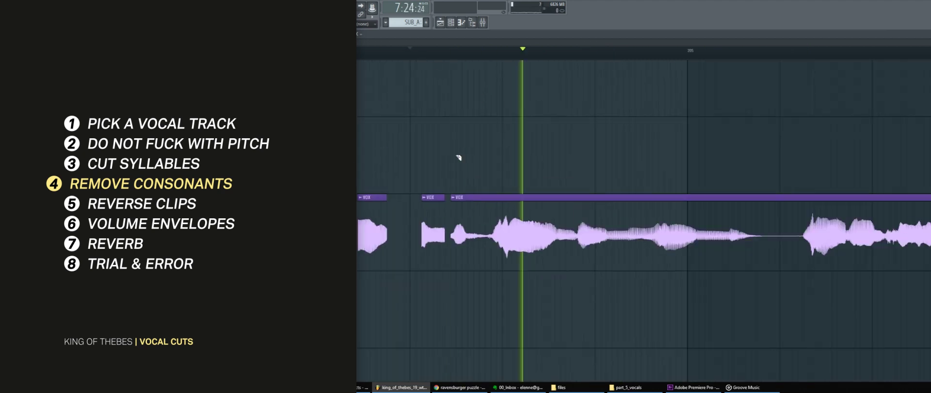
{"action": "key", "text": "space"}
{"action": "right_click", "coordinate": [480, 233]}
{"action": "right_click", "coordinate": [577, 235]}
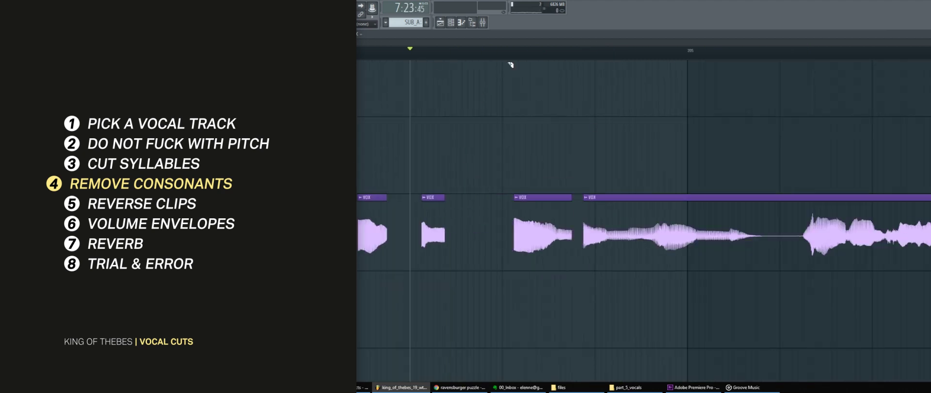
{"action": "right_click", "coordinate": [775, 235]}
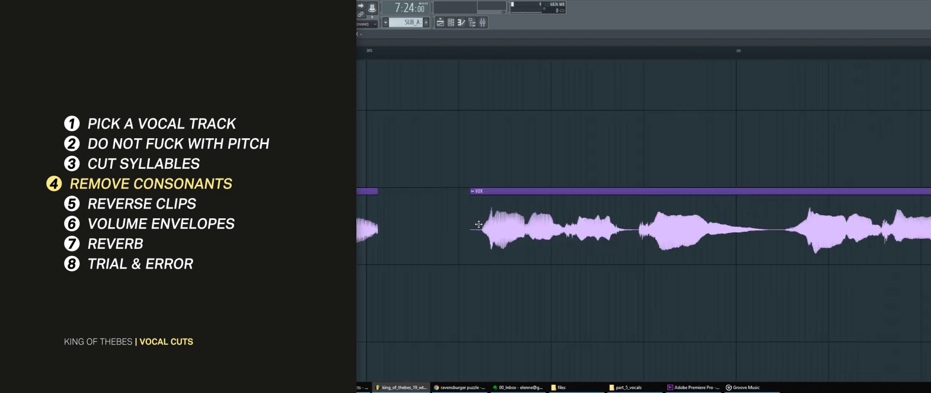
{"action": "right_click", "coordinate": [485, 228]}
{"action": "right_click", "coordinate": [823, 249]}
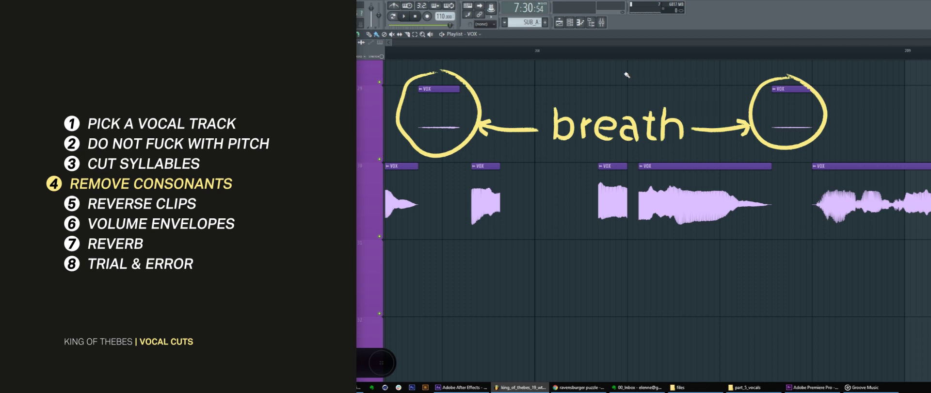
Play the chops around bar 208 and remove the consonant at the start of the long clip before the breath.
{"action": "key", "text": "space"}
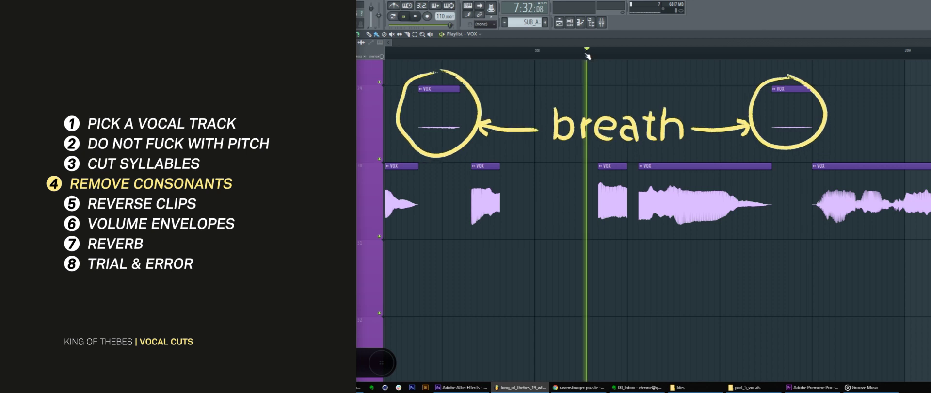
{"action": "key", "text": "space"}
{"action": "right_click", "coordinate": [656, 233]}
{"action": "key", "text": "space"}
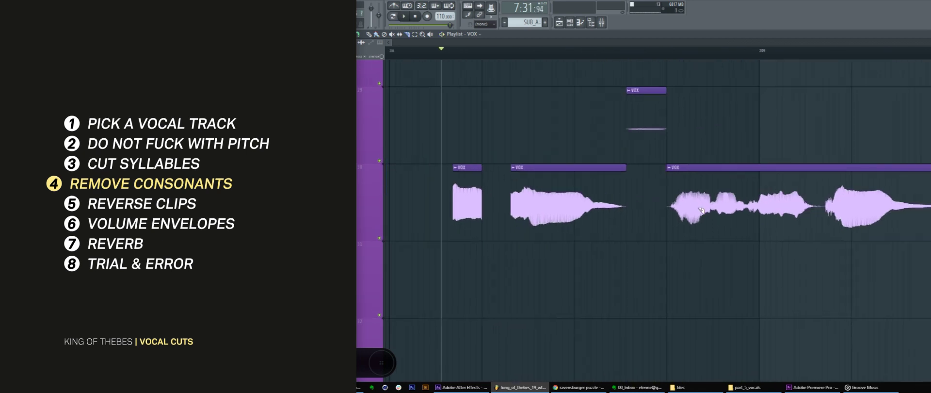
{"action": "key", "text": "space"}
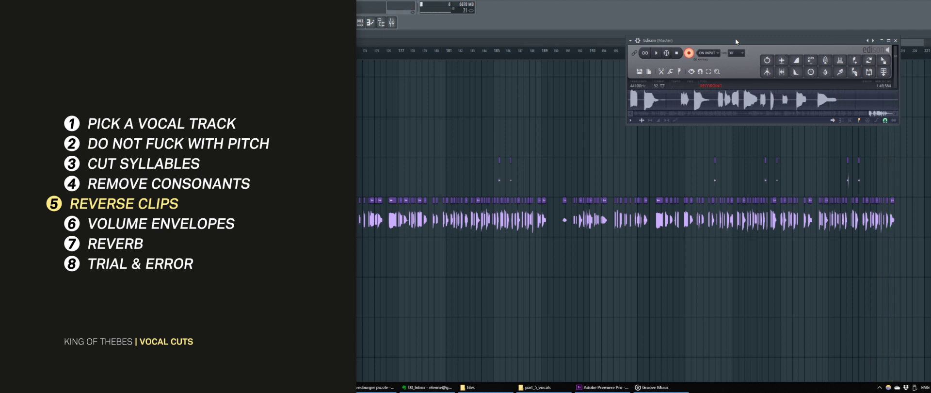
Stop the Edison recording of the chops, place it in the playlist as an audio clip, reverse it and close Edison.
{"action": "key", "text": "space"}
{"action": "left_click_drag", "start_coordinate": [883, 64], "coordinate": [402, 257]}
{"action": "double_click", "coordinate": [403, 256]}
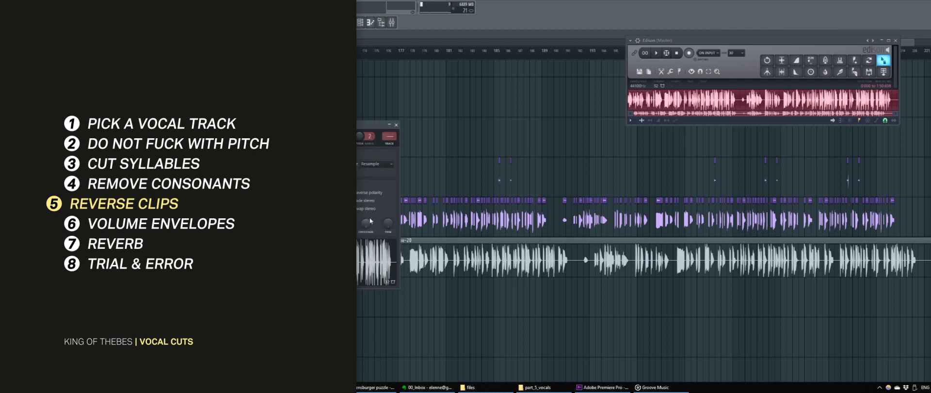
{"action": "left_click", "coordinate": [306, 208]}
{"action": "left_click_drag", "start_coordinate": [303, 125], "coordinate": [511, 54]}
{"action": "scroll", "coordinate": [481, 318], "scroll_direction": "down", "scroll_amount": 3}
{"action": "scroll", "coordinate": [857, 221], "scroll_direction": "up", "scroll_amount": 1}
{"action": "scroll", "coordinate": [859, 221], "scroll_direction": "up", "scroll_amount": 5}
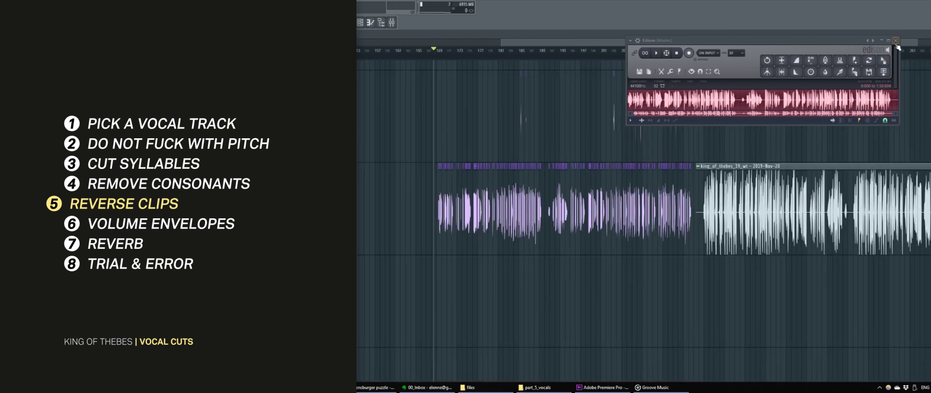
{"action": "left_click", "coordinate": [896, 41]}
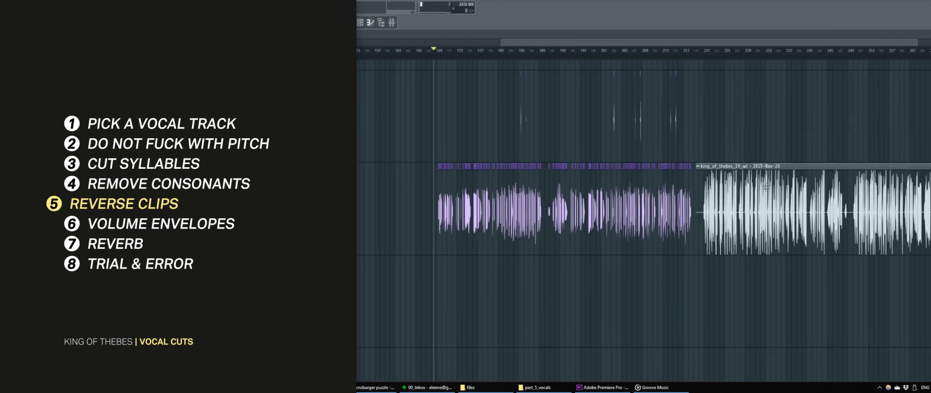
Change the reversed king_of_thebes_19_wt clip's color to purple to match the VOX clips.
{"action": "double_click", "coordinate": [763, 185]}
{"action": "right_click", "coordinate": [530, 54]}
{"action": "left_click", "coordinate": [599, 59]}
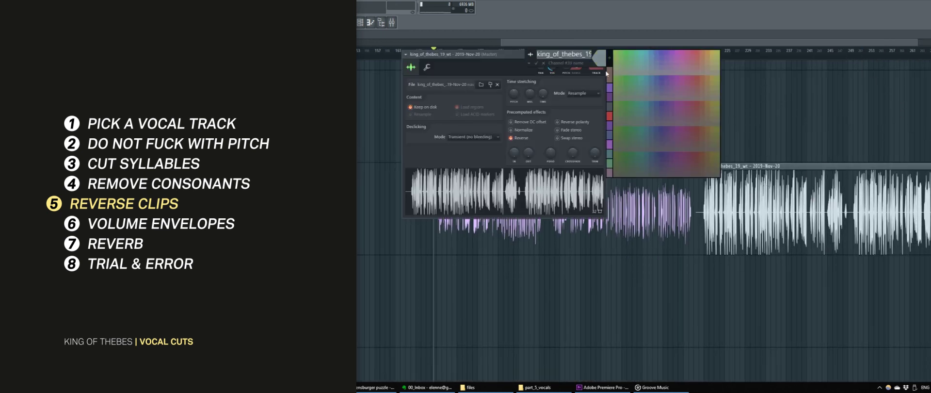
{"action": "left_click", "coordinate": [664, 54]}
{"action": "key", "text": "Return"}
{"action": "key", "text": "Escape"}
Position the reversed vocal clip just before bar 221, behind the chopped VOX clips.
{"action": "scroll", "coordinate": [757, 219], "scroll_direction": "up", "scroll_amount": 6}
{"action": "left_click_drag", "start_coordinate": [494, 219], "coordinate": [495, 232]}
{"action": "scroll", "coordinate": [538, 231], "scroll_direction": "down", "scroll_amount": 3}
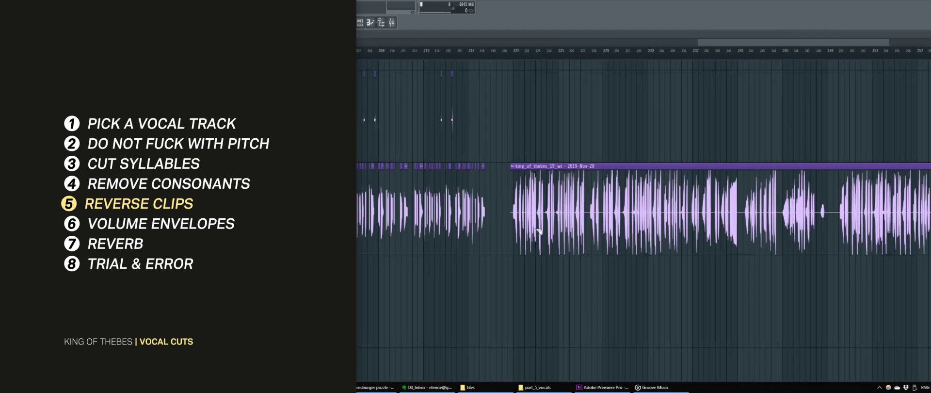
{"action": "scroll", "coordinate": [498, 199], "scroll_direction": "down", "scroll_amount": 4}
{"action": "left_click_drag", "start_coordinate": [908, 213], "coordinate": [516, 119]}
{"action": "left_click", "coordinate": [625, 335], "text": "ctrl"}
{"action": "scroll", "coordinate": [824, 186], "scroll_direction": "up", "scroll_amount": 4}
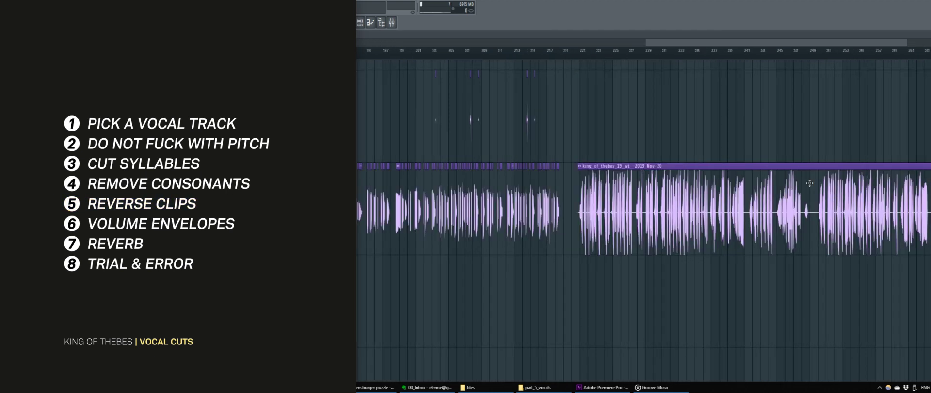
{"action": "left_click_drag", "start_coordinate": [808, 183], "coordinate": [879, 246]}
{"action": "scroll", "coordinate": [748, 193], "scroll_direction": "down", "scroll_amount": 1}
{"action": "scroll", "coordinate": [621, 312], "scroll_direction": "down", "scroll_amount": 2}
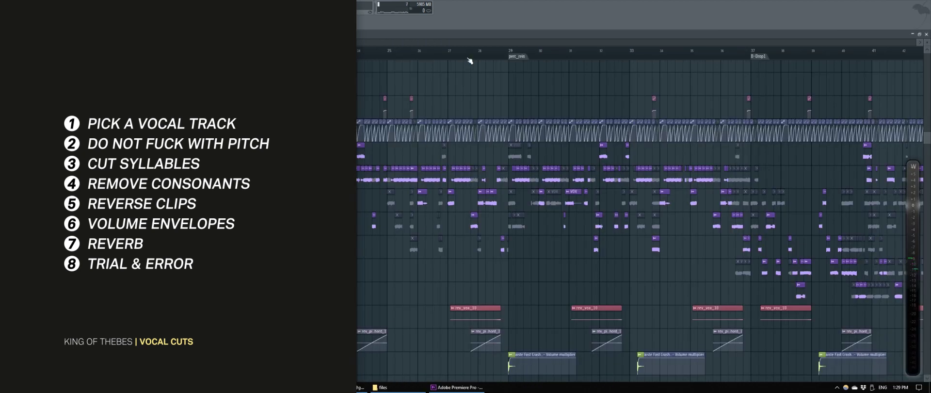
Play the vocal chop arrangement with the VOX_VOL volume envelope clips active.
{"action": "key", "text": "space"}
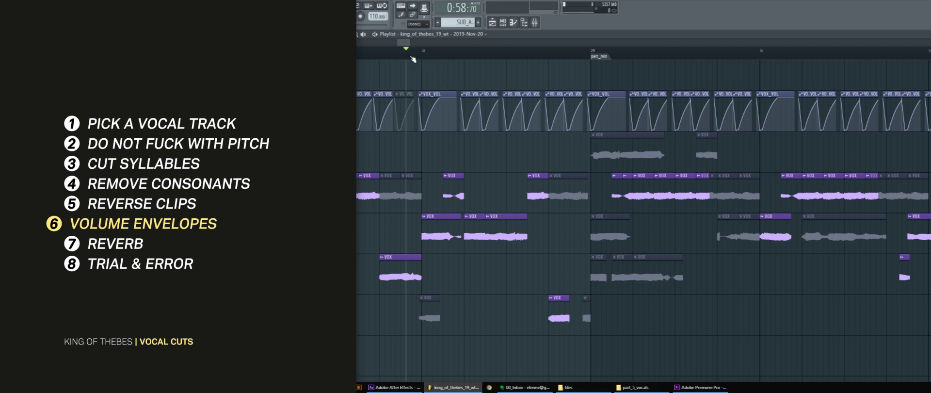
{"action": "key", "text": "space"}
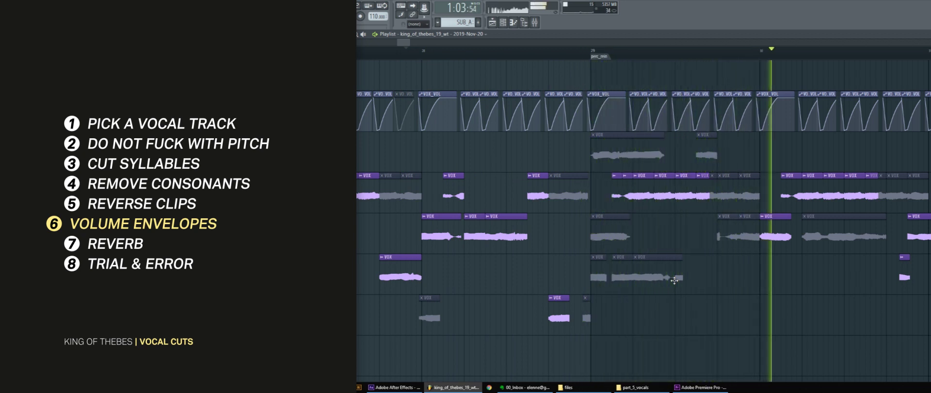
{"action": "key", "text": "space"}
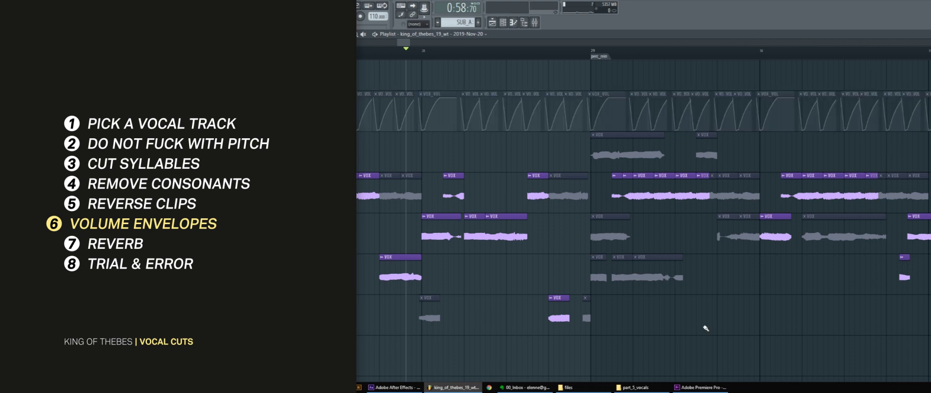
Play the same passage with the VOX_VOL envelope clips muted, and once more with them active for comparison.
{"action": "key", "text": "space"}
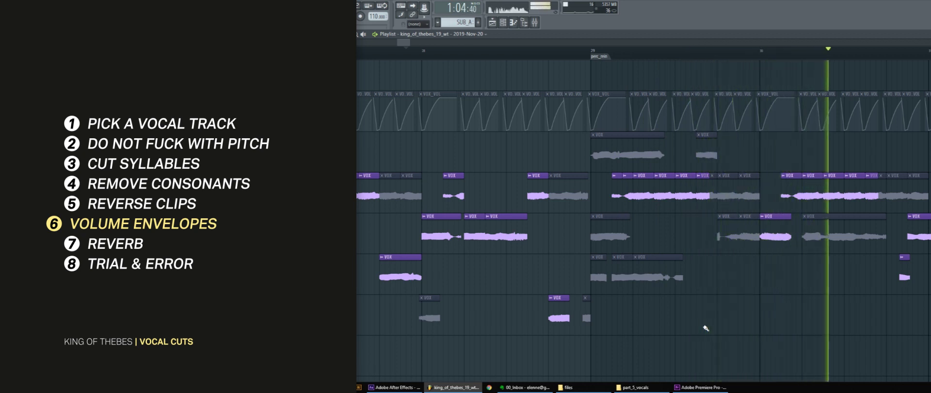
{"action": "key", "text": "space"}
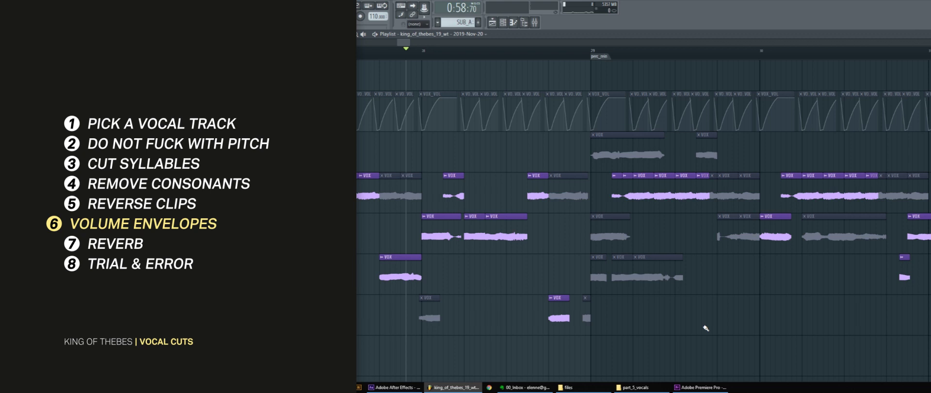
{"action": "key", "text": "space"}
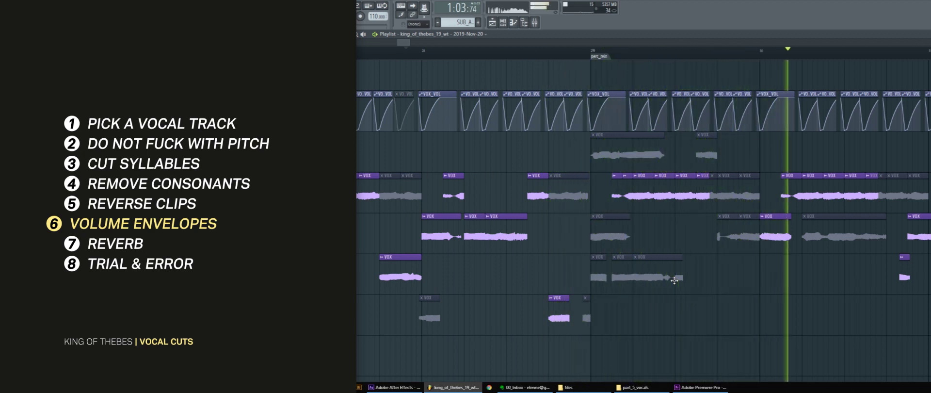
{"action": "key", "text": "space"}
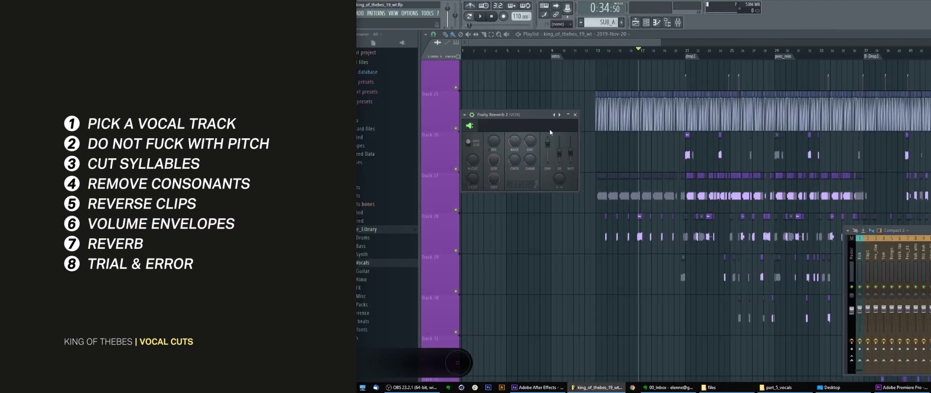
{"action": "left_click", "coordinate": [473, 115]}
{"action": "left_click_drag", "start_coordinate": [514, 115], "coordinate": [553, 123]}
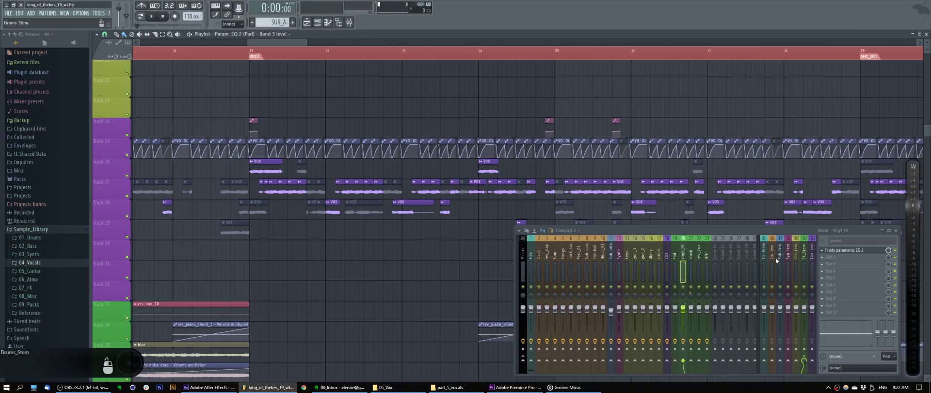
Close the mixer window that covers the vocal clips in the playlist.
{"action": "left_click", "coordinate": [897, 231]}
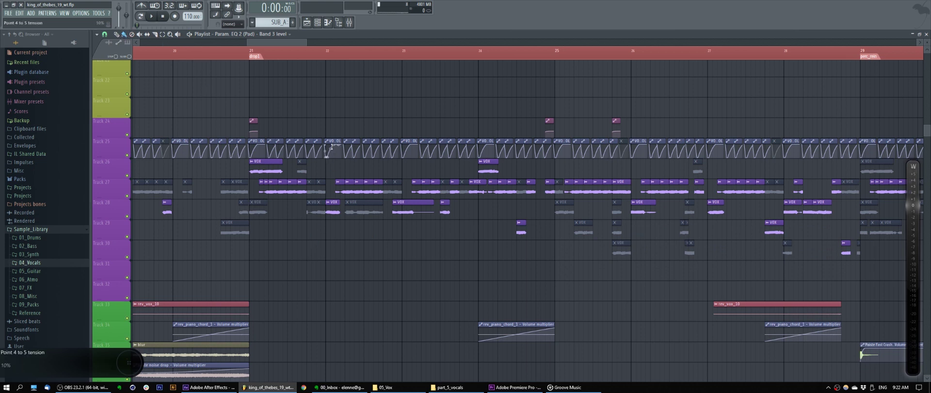
{"action": "left_click_drag", "start_coordinate": [200, 71], "coordinate": [710, 295]}
{"action": "right_click", "coordinate": [386, 264]}
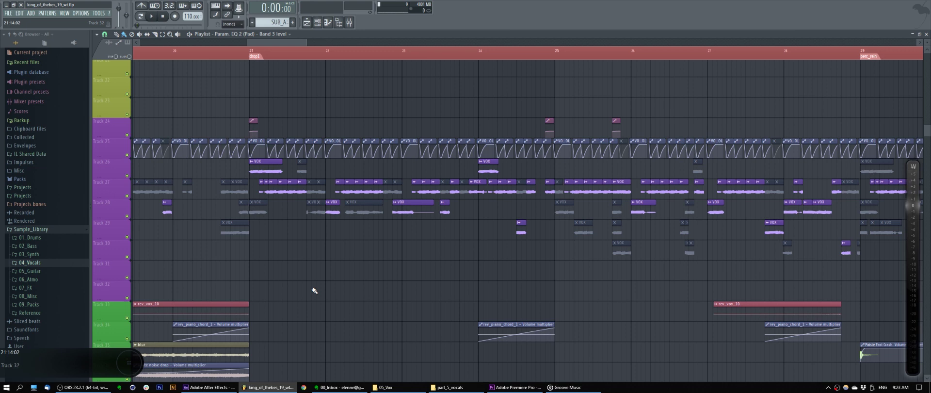
{"action": "mouse_move", "coordinate": [330, 256]}
{"action": "left_mouse_down"}
{"action": "mouse_move", "coordinate": [324, 262]}
{"action": "mouse_move", "coordinate": [343, 270]}
{"action": "mouse_move", "coordinate": [316, 253]}
{"action": "mouse_move", "coordinate": [333, 264]}
{"action": "mouse_move", "coordinate": [436, 270]}
{"action": "mouse_move", "coordinate": [386, 249]}
{"action": "mouse_move", "coordinate": [339, 249]}
{"action": "mouse_move", "coordinate": [338, 267]}
{"action": "mouse_move", "coordinate": [353, 246]}
{"action": "mouse_move", "coordinate": [436, 272]}
{"action": "mouse_move", "coordinate": [384, 264]}
{"action": "left_mouse_up"}
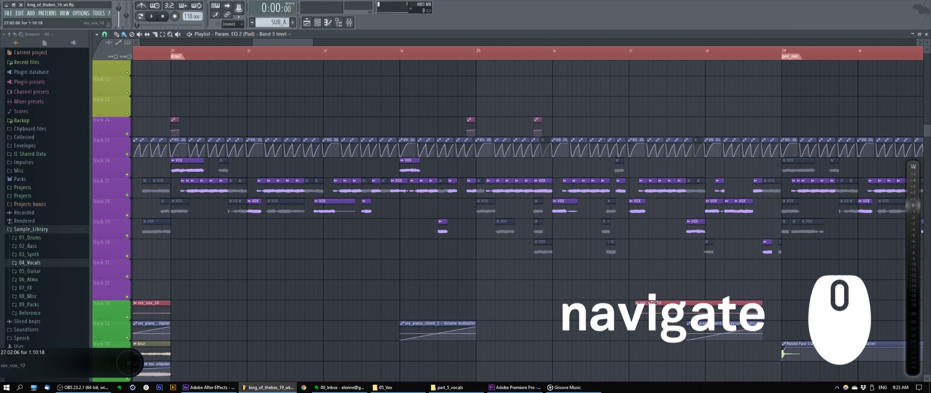
Open the rev_vox_10 clip's channel settings, check its volume, and close them.
{"action": "double_click", "coordinate": [653, 301]}
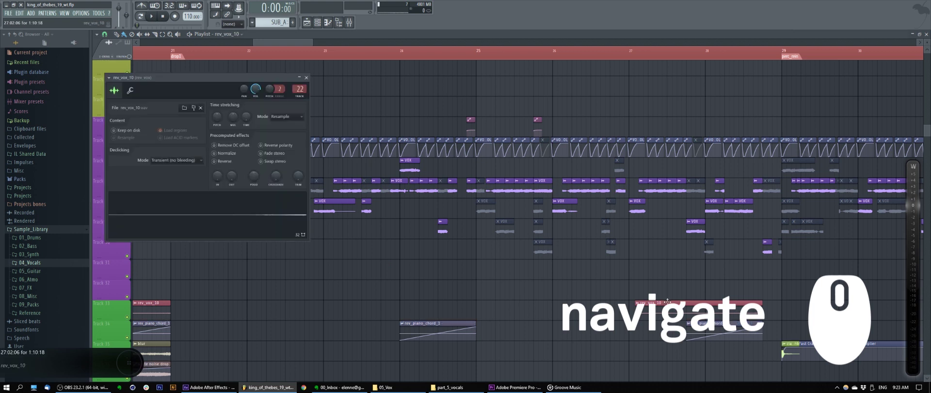
{"action": "left_click", "coordinate": [256, 88]}
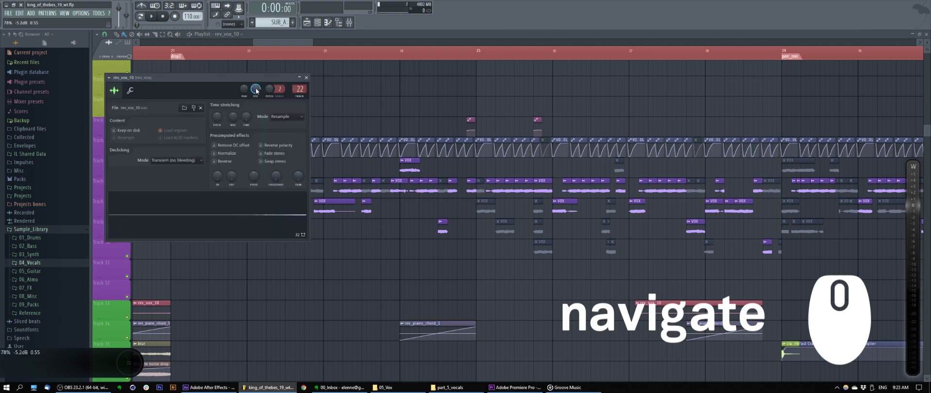
{"action": "key", "text": "c"}
{"action": "left_click", "coordinate": [306, 78]}
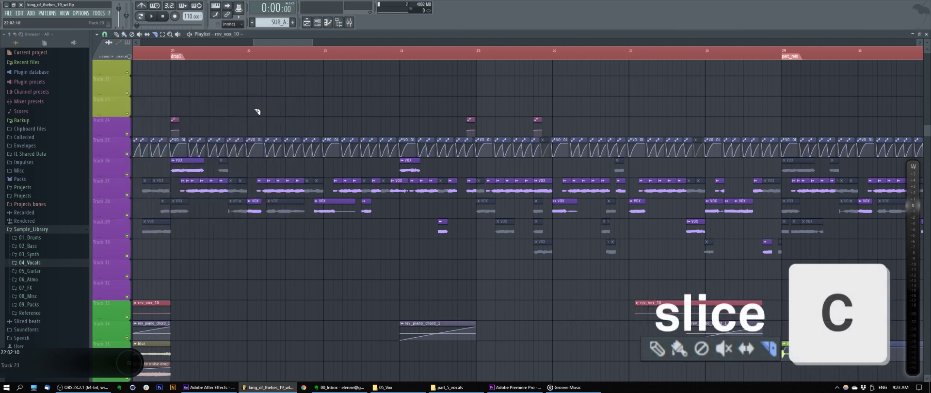
Slice the muted VOX clips on Tracks 28 and 29 around bar 21 into shorter pieces.
{"action": "left_click_drag", "start_coordinate": [148, 196], "coordinate": [152, 252]}
{"action": "mouse_move", "coordinate": [148, 218]}
{"action": "left_mouse_down"}
{"action": "mouse_move", "coordinate": [175, 250]}
{"action": "mouse_move", "coordinate": [143, 237]}
{"action": "left_mouse_up"}
{"action": "scroll", "coordinate": [141, 233], "scroll_direction": "up", "scroll_amount": 4}
{"action": "mouse_move", "coordinate": [315, 262]}
{"action": "left_mouse_down"}
{"action": "mouse_move", "coordinate": [332, 260]}
{"action": "mouse_move", "coordinate": [370, 332]}
{"action": "mouse_move", "coordinate": [395, 252]}
{"action": "mouse_move", "coordinate": [424, 309]}
{"action": "left_mouse_up"}
{"action": "left_click_drag", "start_coordinate": [328, 206], "coordinate": [326, 219]}
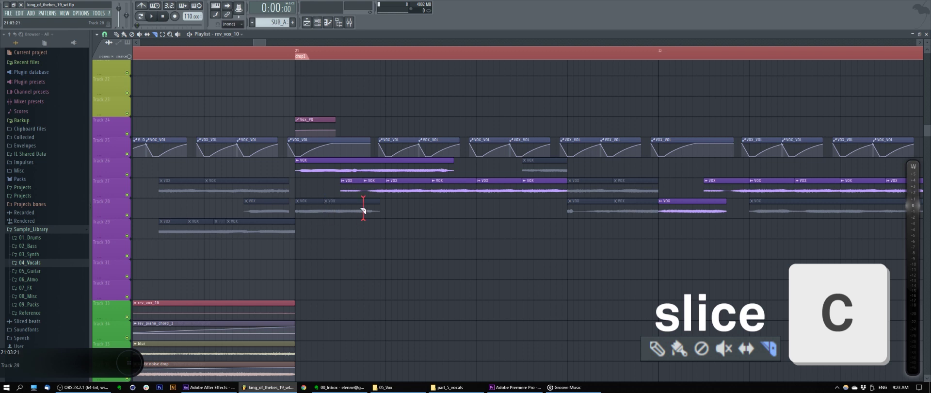
Delete the unwanted slices of the muted VOX clip on Track 28 after bar 21, keeping two short pieces.
{"action": "right_click", "coordinate": [363, 210]}
{"action": "right_click", "coordinate": [306, 211]}
{"action": "right_click", "coordinate": [318, 210]}
{"action": "right_click", "coordinate": [353, 210]}
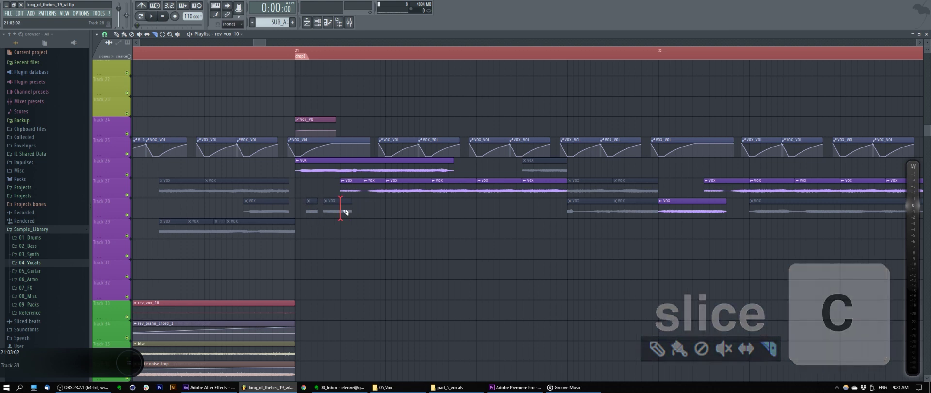
{"action": "right_click", "coordinate": [341, 211]}
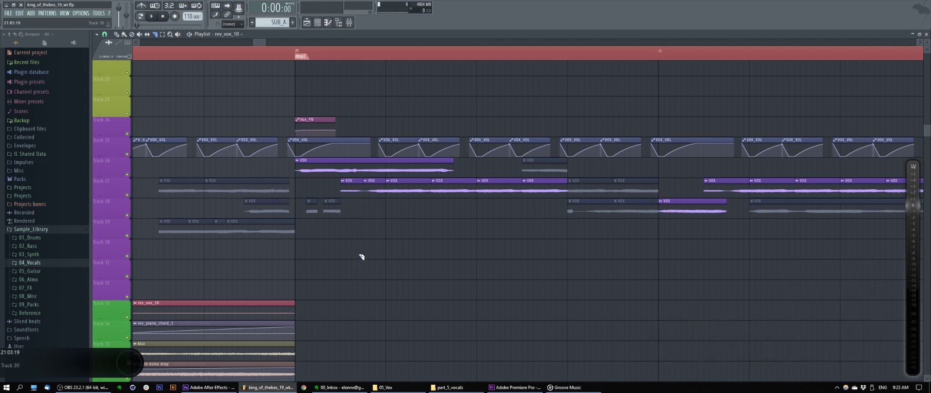
Copy the last muted VOX slice on Track 29 to just after bar 21 and paint more VOX clips on the empty tracks below.
{"action": "key", "text": "b"}
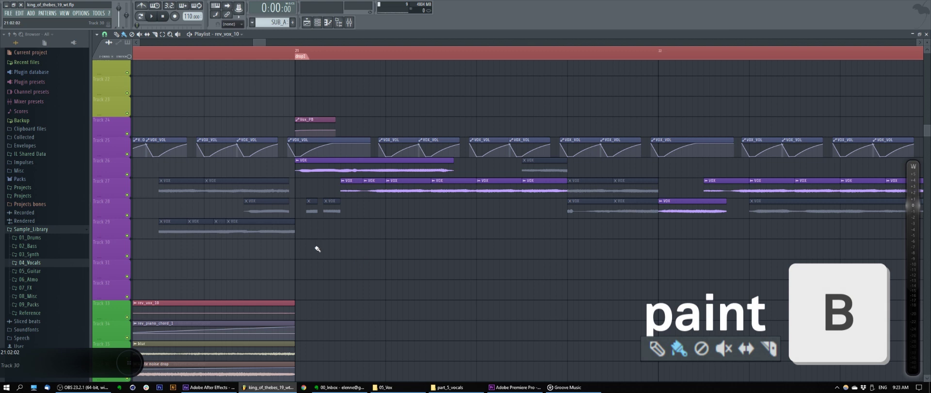
{"action": "mouse_move", "coordinate": [251, 226]}
{"action": "left_mouse_down", "text": "shift"}
{"action": "mouse_move", "coordinate": [347, 249]}
{"action": "mouse_move", "coordinate": [351, 271]}
{"action": "left_mouse_up", "text": "shift"}
{"action": "left_click", "coordinate": [427, 270]}
{"action": "left_click", "coordinate": [411, 288]}
{"action": "left_click", "coordinate": [512, 305]}
{"action": "left_click", "coordinate": [565, 271]}
Delete the painted VOX clips from the empty vocal tracks below Track 30.
{"action": "left_click_drag", "start_coordinate": [577, 270], "coordinate": [543, 270]}
{"action": "right_click", "coordinate": [543, 270]}
{"action": "right_click", "coordinate": [528, 307]}
{"action": "right_click", "coordinate": [458, 293]}
{"action": "left_click_drag", "start_coordinate": [456, 269], "coordinate": [563, 270], "text": "shift"}
{"action": "right_click", "coordinate": [540, 273]}
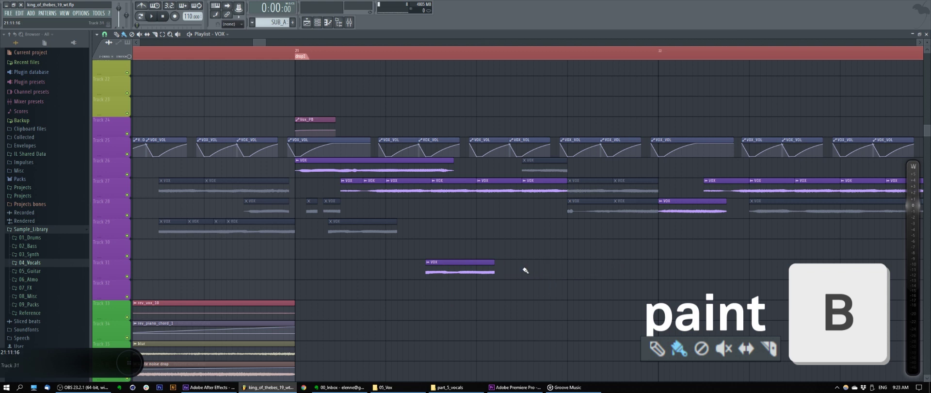
{"action": "right_click", "coordinate": [453, 269]}
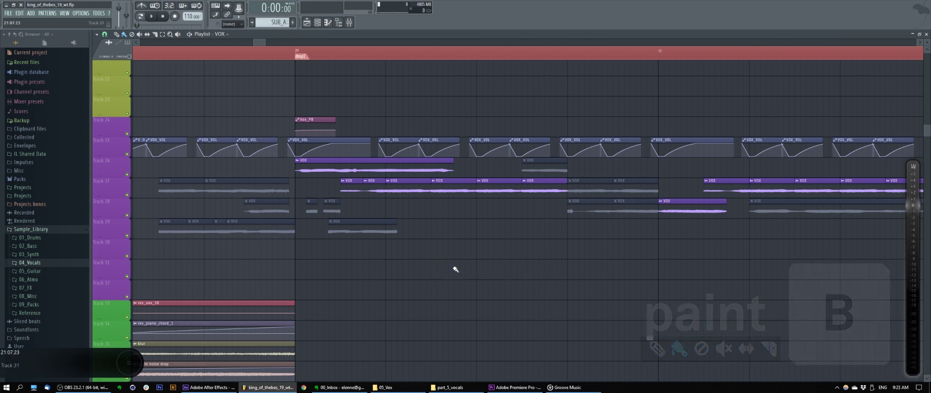
Slip the audio inside the copied VOX clip on Track 29, and delete that clip along with the slice before bar 21.
{"action": "key", "text": "s"}
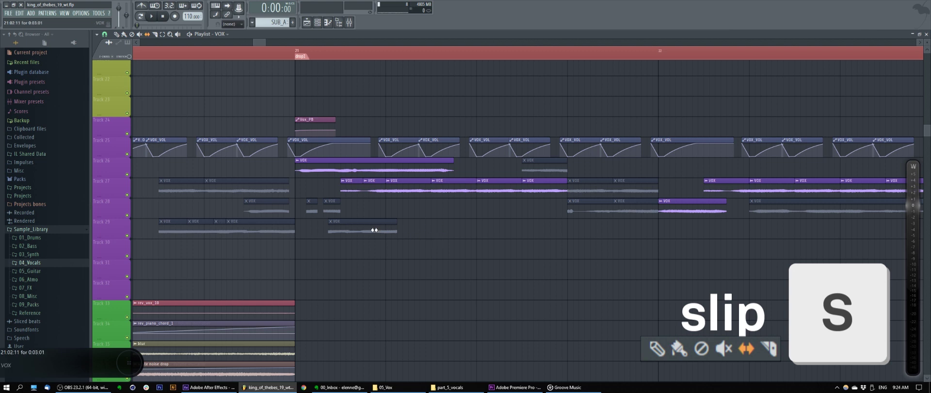
{"action": "left_click_drag", "start_coordinate": [374, 230], "coordinate": [328, 238]}
{"action": "key", "text": "t"}
{"action": "left_click_drag", "start_coordinate": [395, 230], "coordinate": [276, 231]}
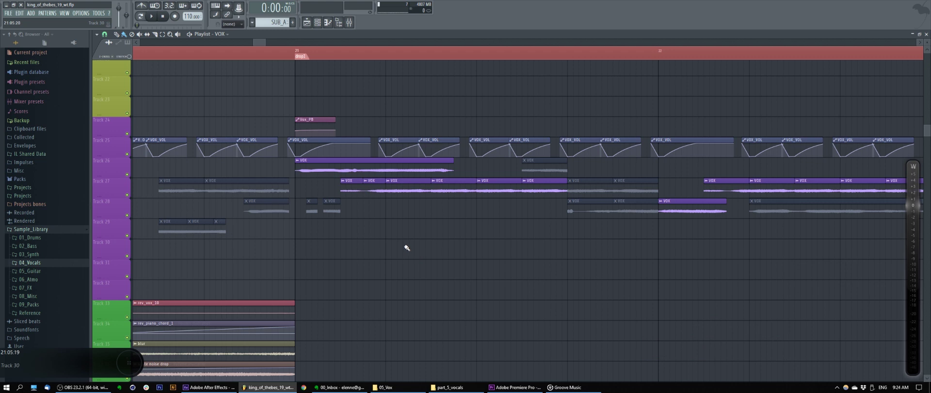
Try muting and unmuting VOX clips in bar 22 with the mute tool.
{"action": "key", "text": "t"}
{"action": "left_click_drag", "start_coordinate": [712, 240], "coordinate": [257, 248]}
{"action": "left_click_drag", "start_coordinate": [398, 245], "coordinate": [325, 245]}
{"action": "scroll", "coordinate": [286, 226], "scroll_direction": "down", "scroll_amount": 3}
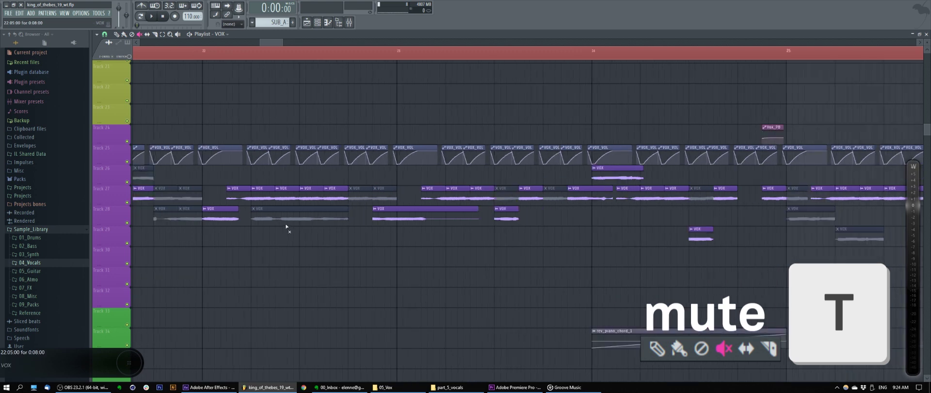
{"action": "left_click_drag", "start_coordinate": [311, 198], "coordinate": [336, 199]}
{"action": "left_click", "coordinate": [327, 207]}
{"action": "left_click", "coordinate": [327, 207]}
Unmute two VOX clips on Track 29 in bar 25 and mute the overlapping clips on Track 27.
{"action": "scroll", "coordinate": [310, 206], "scroll_direction": "down", "scroll_amount": 4}
{"action": "scroll", "coordinate": [625, 240], "scroll_direction": "up", "scroll_amount": 3}
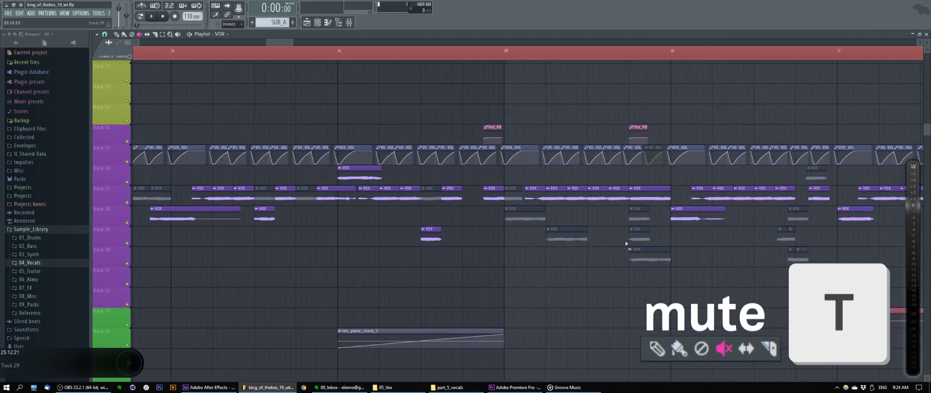
{"action": "left_click", "coordinate": [570, 238]}
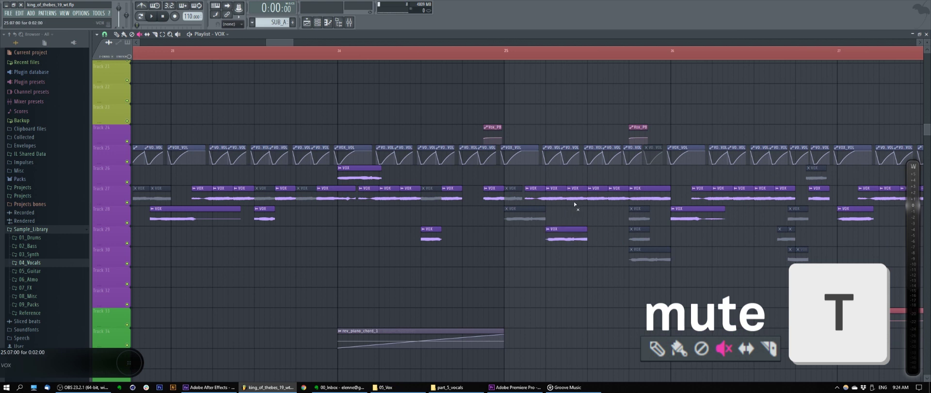
{"action": "left_click", "coordinate": [639, 237]}
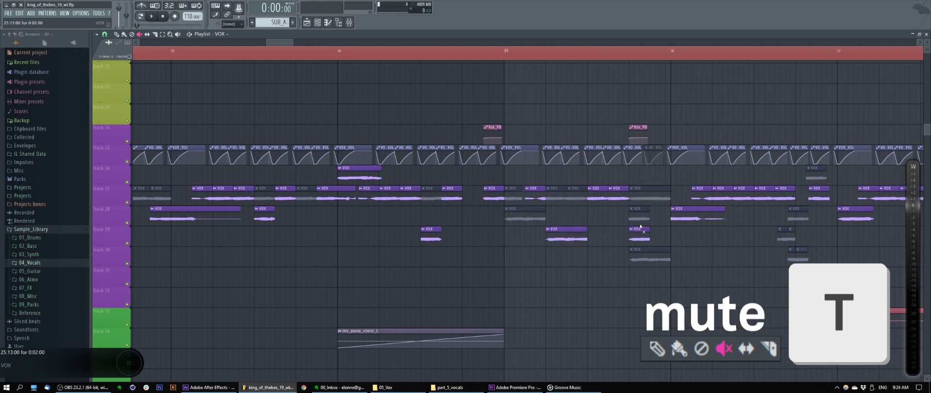
Toggle the mute of the stacked VOX clips on Tracks 27 to 30 near the end of bar 25, leaving them muted.
{"action": "left_click", "coordinate": [648, 256]}
{"action": "left_click", "coordinate": [639, 214]}
{"action": "left_click", "coordinate": [640, 195]}
{"action": "left_click_drag", "start_coordinate": [640, 211], "coordinate": [641, 253]}
{"action": "left_click", "coordinate": [640, 231]}
{"action": "left_click", "coordinate": [647, 199]}
{"action": "left_click", "coordinate": [643, 235]}
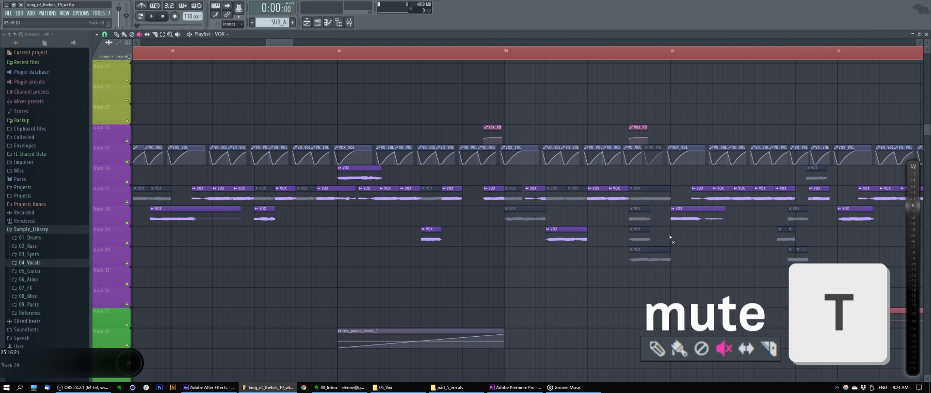
Insert three new playlist tracks below Track 30.
{"action": "scroll", "coordinate": [538, 238], "scroll_direction": "right", "scroll_amount": 2}
{"action": "scroll", "coordinate": [359, 242], "scroll_direction": "down", "scroll_amount": 1}
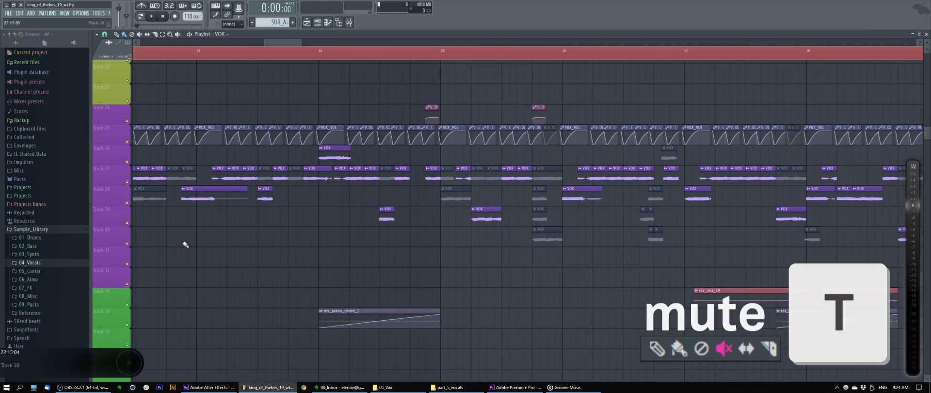
{"action": "right_click", "coordinate": [121, 260]}
{"action": "left_click", "coordinate": [136, 348]}
{"action": "right_click", "coordinate": [122, 257]}
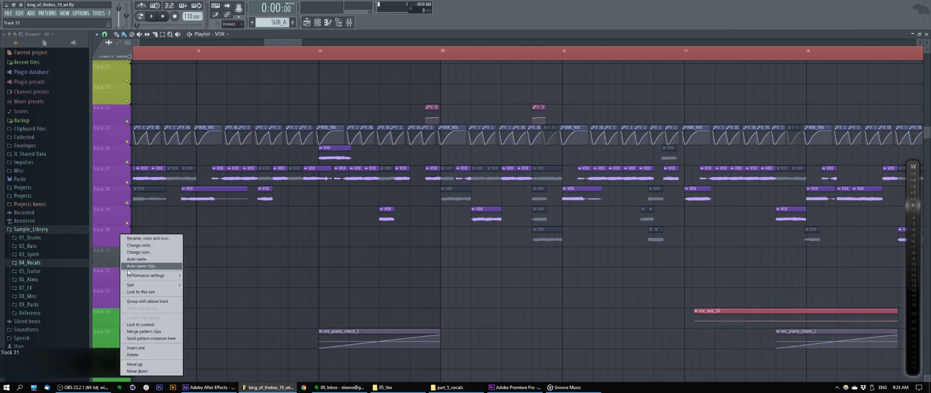
{"action": "left_click", "coordinate": [136, 347]}
{"action": "right_click", "coordinate": [122, 256]}
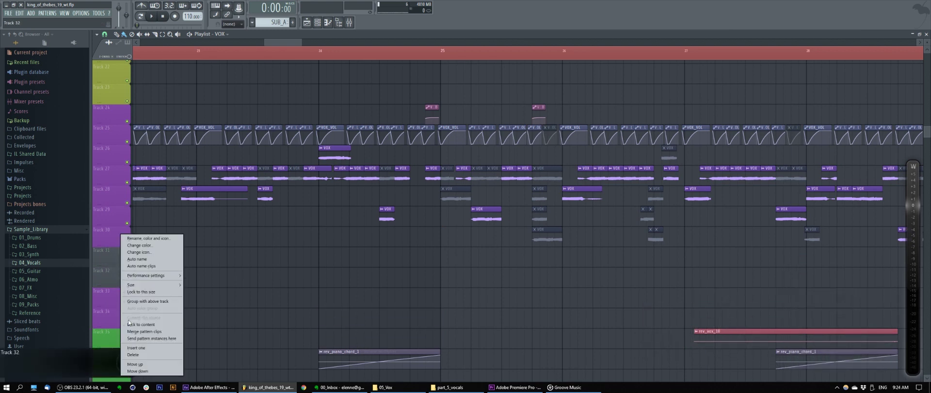
{"action": "left_click", "coordinate": [136, 347]}
Try out muted copies of the bar 25 VOX clip on the new Tracks 31 and 32, and remove them.
{"action": "left_click_drag", "start_coordinate": [487, 218], "coordinate": [488, 266]}
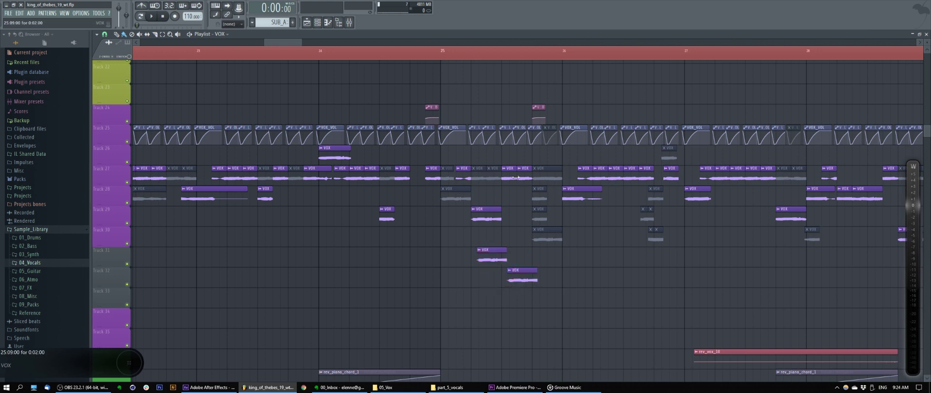
{"action": "key", "text": "t"}
{"action": "left_click", "coordinate": [513, 271]}
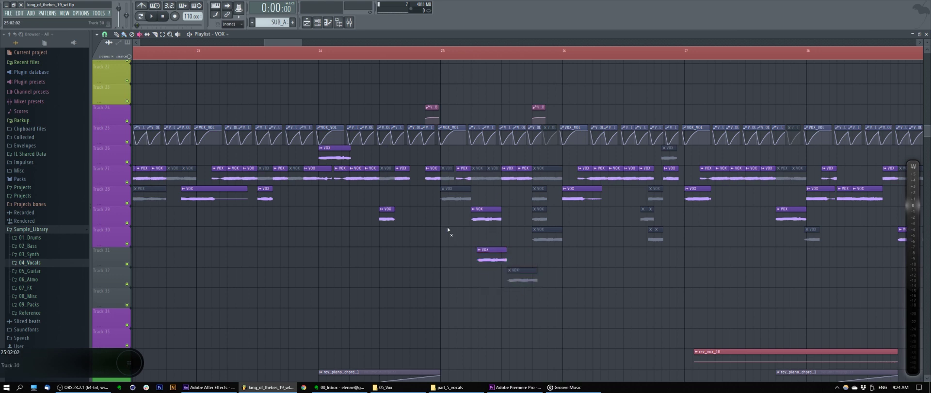
{"action": "left_click", "coordinate": [491, 256]}
{"action": "right_click", "coordinate": [528, 281]}
{"action": "right_click", "coordinate": [498, 261]}
Look over the active and muted VOX clips across the arrangement from bar 25 onward.
{"action": "scroll", "coordinate": [531, 237], "scroll_direction": "up", "scroll_amount": 3}
{"action": "scroll", "coordinate": [389, 211], "scroll_direction": "down", "scroll_amount": 5}
{"action": "scroll", "coordinate": [373, 205], "scroll_direction": "down", "scroll_amount": 8}
{"action": "left_click_drag", "start_coordinate": [414, 164], "coordinate": [676, 247]}
{"action": "key", "text": "ctrl+d"}
{"action": "scroll", "coordinate": [424, 214], "scroll_direction": "up", "scroll_amount": 7}
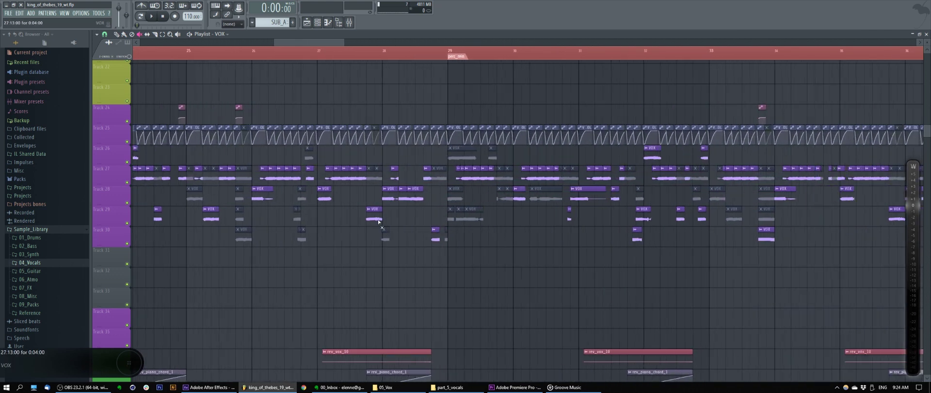
{"action": "scroll", "coordinate": [411, 222], "scroll_direction": "up", "scroll_amount": 3}
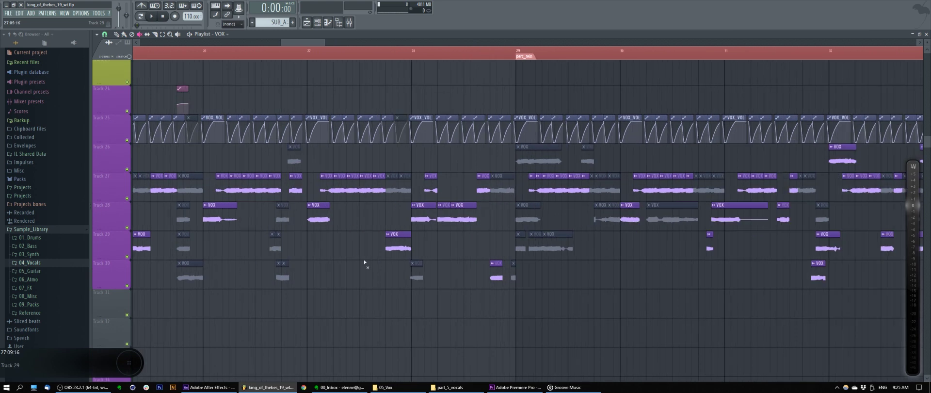
{"action": "scroll", "coordinate": [311, 244], "scroll_direction": "down", "scroll_amount": 6}
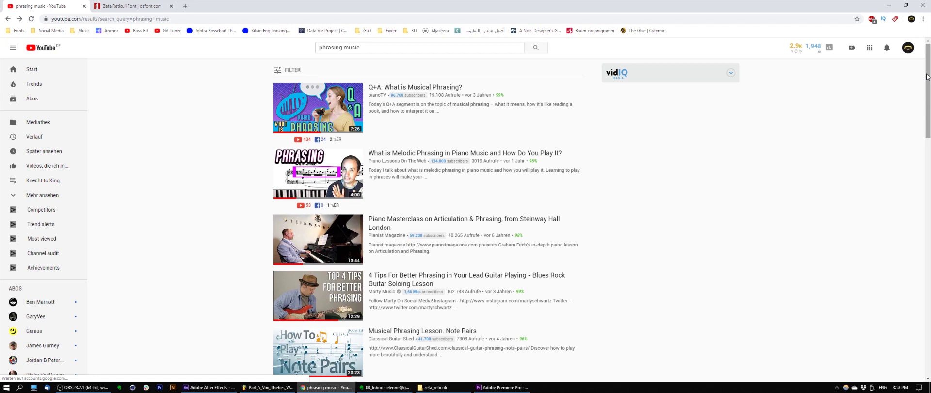
Switch to YouTube in the browser and look through the search results for "phrasing music".
{"action": "left_click_drag", "start_coordinate": [926, 76], "coordinate": [924, 119]}
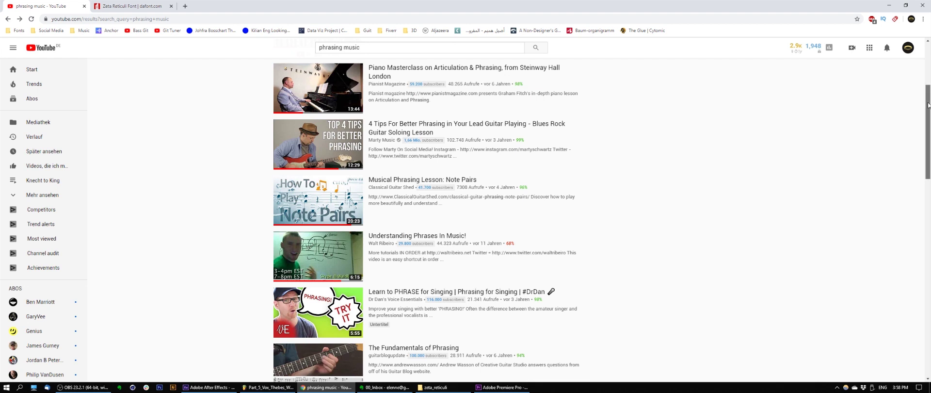
{"action": "scroll", "coordinate": [928, 107], "scroll_direction": "down", "scroll_amount": 3}
{"action": "scroll", "coordinate": [928, 108], "scroll_direction": "down", "scroll_amount": 5}
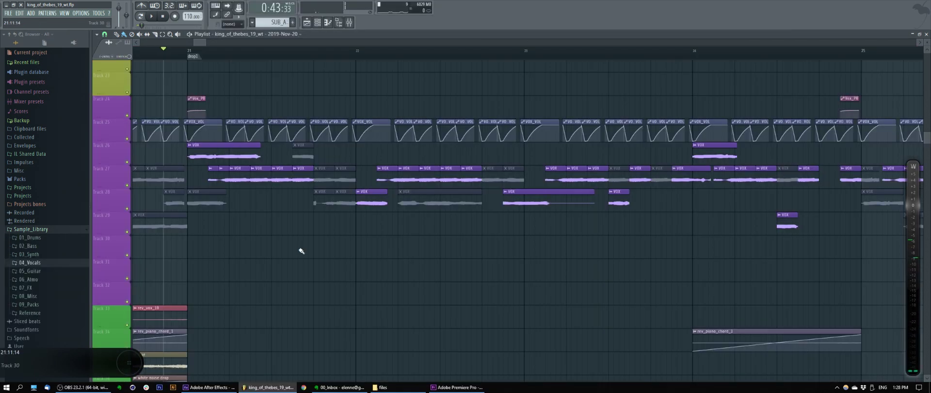
In FL Studio, play the drop's vocal phrases one at a time, starting just before bar 21, at bar 22 and late in bar 22.
{"action": "key", "text": "space"}
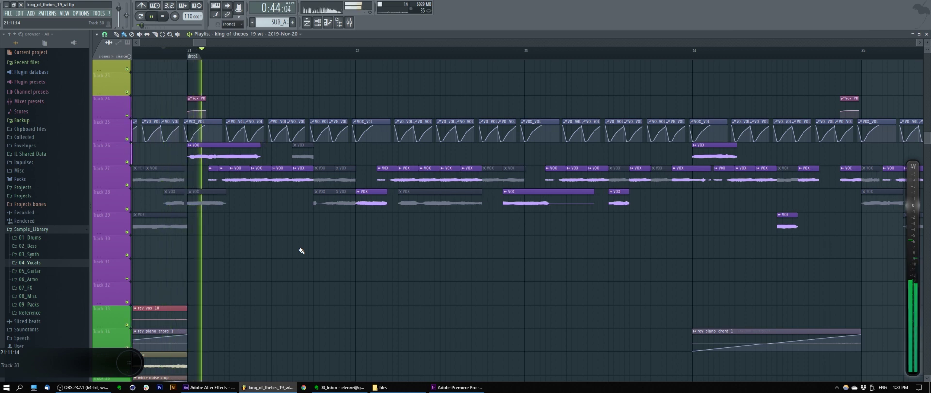
{"action": "key", "text": "space"}
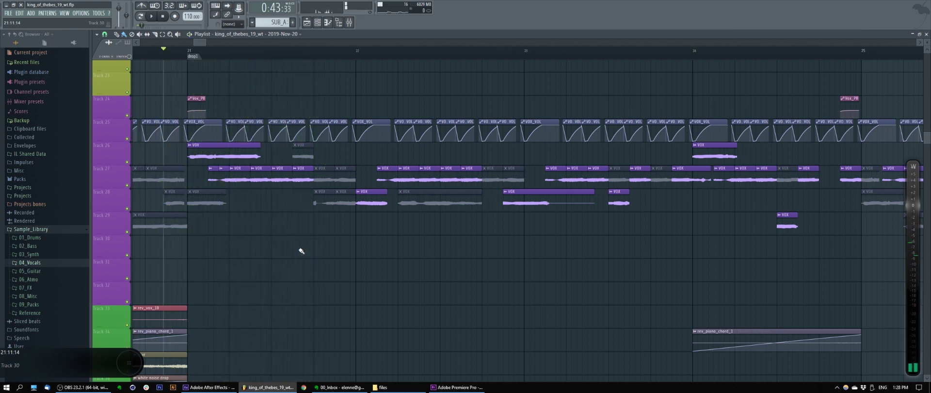
{"action": "left_click", "coordinate": [356, 54]}
{"action": "key", "text": "space"}
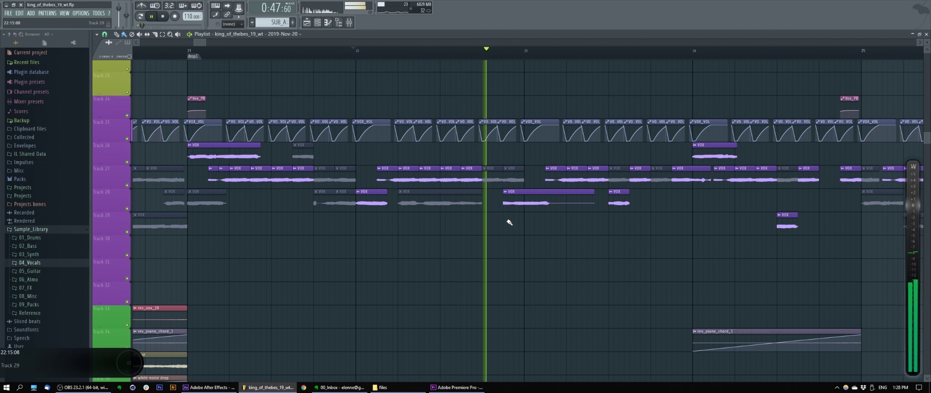
{"action": "key", "text": "space"}
{"action": "left_click", "coordinate": [489, 55]}
{"action": "key", "text": "space"}
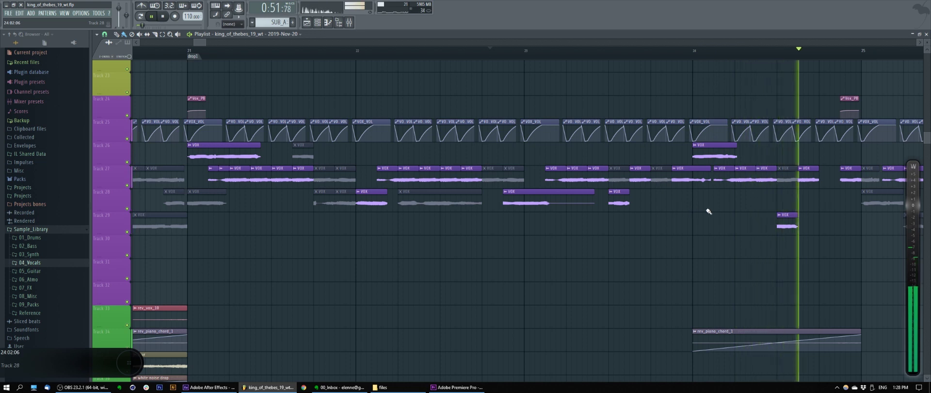
{"action": "key", "text": "space"}
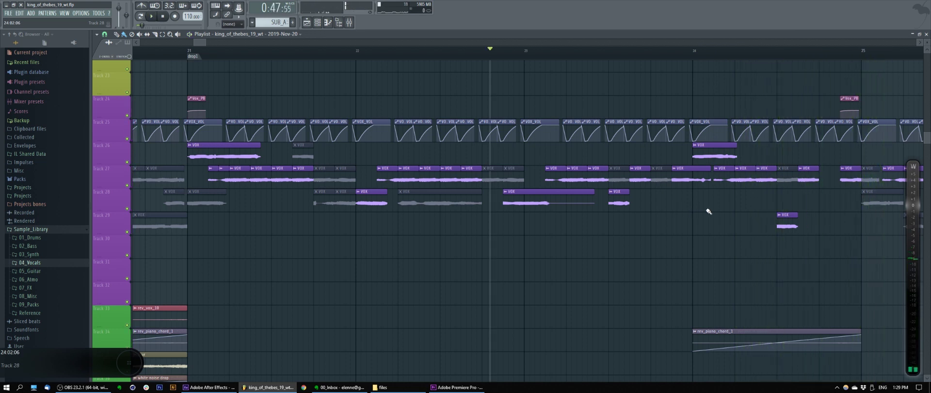
Look over the vocal clips across the drops and set the playback position inside bar 27.
{"action": "scroll", "coordinate": [297, 243], "scroll_direction": "down", "scroll_amount": 10}
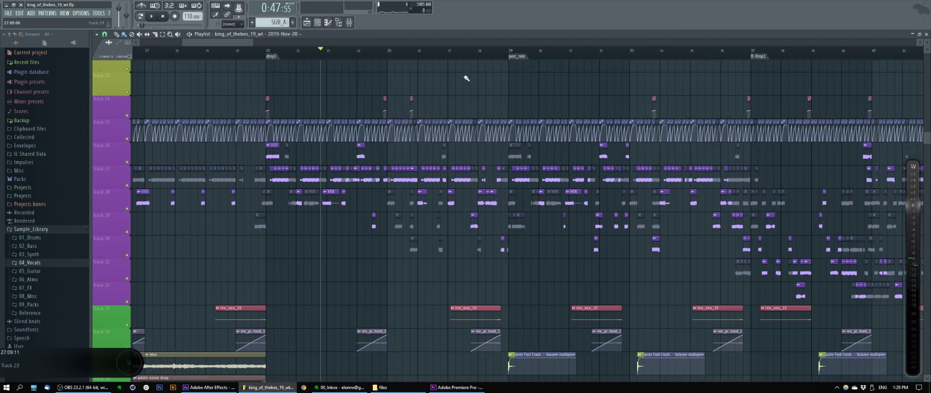
{"action": "left_click", "coordinate": [466, 52]}
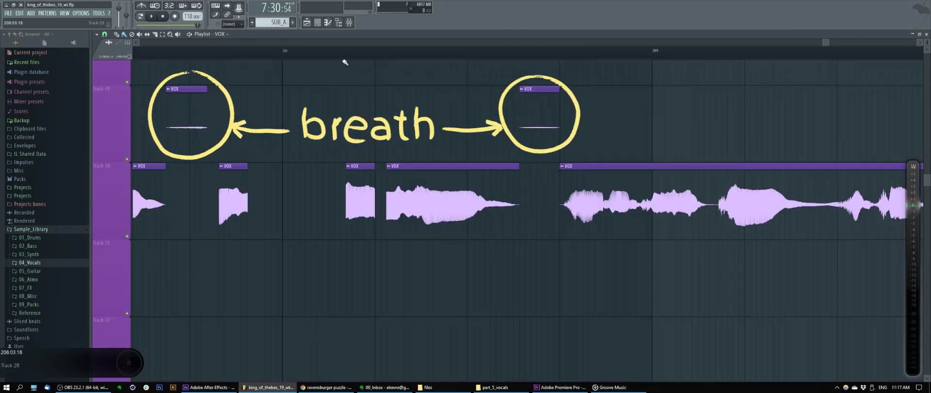
Play the sliced vocal on Track 30 around bar 208, where the breath clips sit separately on Track 29.
{"action": "key", "text": "space"}
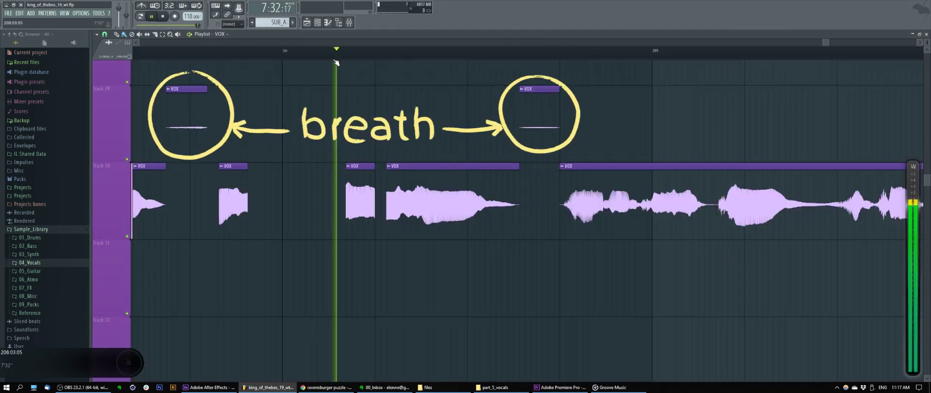
{"action": "key", "text": "space"}
{"action": "left_click_drag", "start_coordinate": [388, 190], "coordinate": [405, 189]}
{"action": "key", "text": "space"}
With the Slice tool, cut the long VOX clip on Track 30 between the syllables of bar 170 and remove the unwanted pieces.
{"action": "key", "text": "c"}
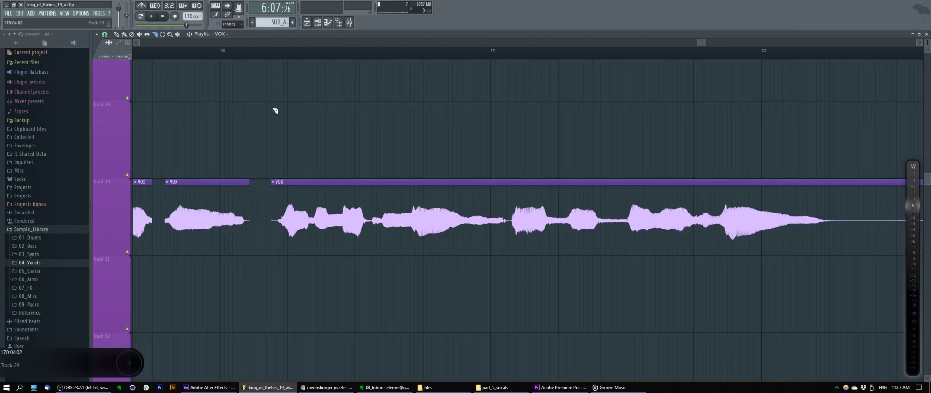
{"action": "left_click", "coordinate": [281, 213]}
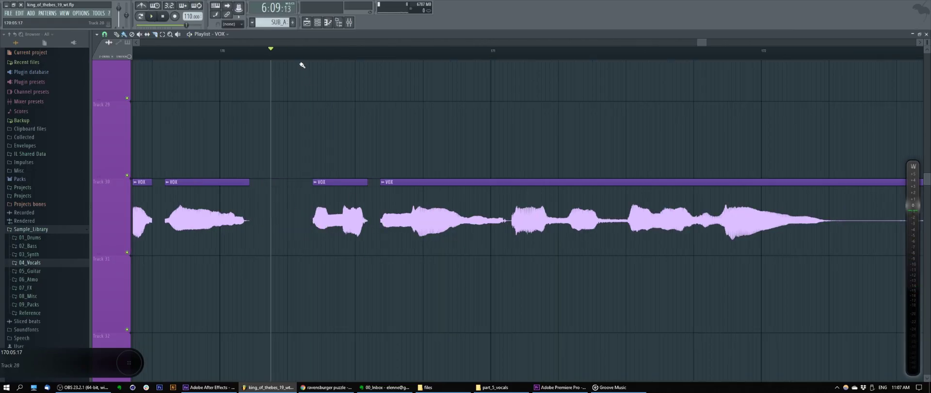
{"action": "left_click", "coordinate": [357, 217]}
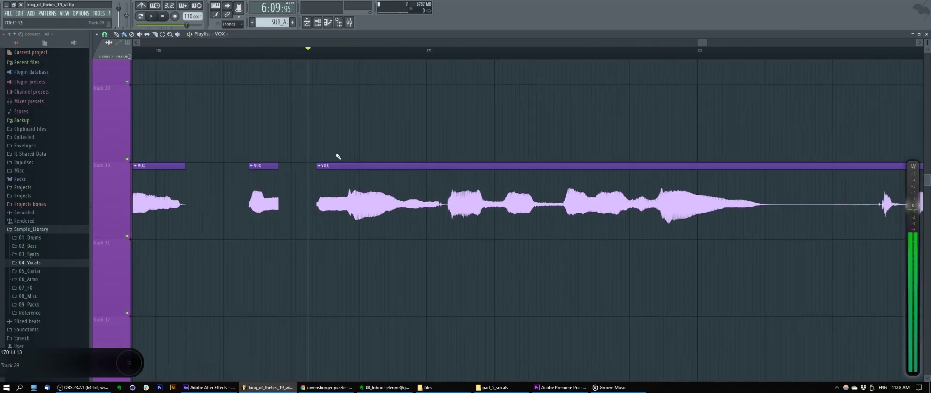
{"action": "left_click", "coordinate": [357, 204]}
Play into bar 171 and cut the VOX clip around its first syllable, leaving a separate short chop.
{"action": "key", "text": "space"}
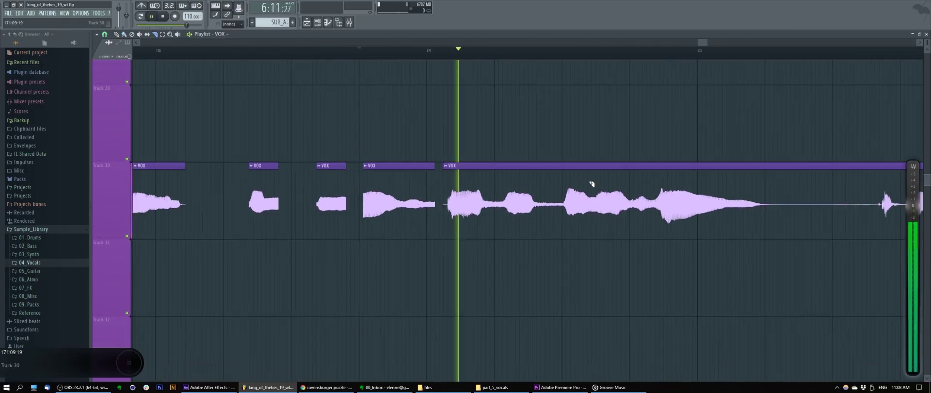
{"action": "key", "text": "space"}
{"action": "left_click_drag", "start_coordinate": [309, 150], "coordinate": [354, 233]}
{"action": "key", "text": "space"}
{"action": "key", "text": "space"}
{"action": "key", "text": "space"}
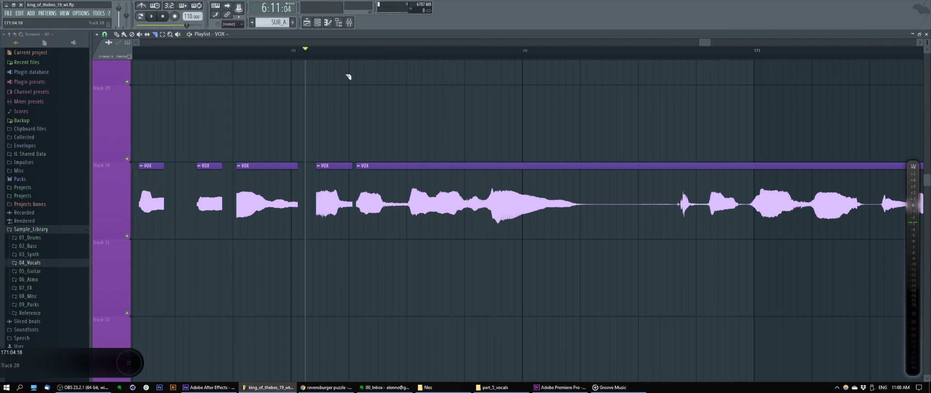
Play through the rest of bar 171 and slice the VOX clip around its remaining syllables.
{"action": "key", "text": "space"}
{"action": "left_click_drag", "start_coordinate": [486, 156], "coordinate": [487, 232]}
{"action": "key", "text": "space"}
{"action": "left_click_drag", "start_coordinate": [392, 156], "coordinate": [391, 233]}
{"action": "left_click_drag", "start_coordinate": [409, 155], "coordinate": [429, 233]}
{"action": "key", "text": "space"}
{"action": "key", "text": "space"}
{"action": "left_click_drag", "start_coordinate": [465, 155], "coordinate": [464, 233]}
Slice the VOX clip through bar 172, separating the note tail at its start and a short chop near its end.
{"action": "left_click_drag", "start_coordinate": [638, 169], "coordinate": [362, 180]}
{"action": "key", "text": "space"}
{"action": "left_click_drag", "start_coordinate": [390, 242], "coordinate": [391, 163]}
{"action": "left_click_drag", "start_coordinate": [303, 162], "coordinate": [304, 243]}
{"action": "left_click_drag", "start_coordinate": [438, 162], "coordinate": [438, 247]}
{"action": "left_click_drag", "start_coordinate": [459, 248], "coordinate": [460, 162]}
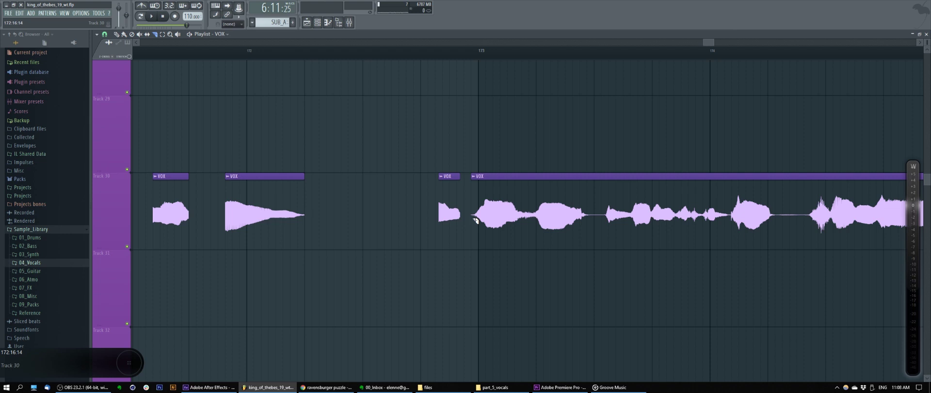
Play from bar 173 and slice the VOX clip in the first half of that bar.
{"action": "left_click_drag", "start_coordinate": [489, 243], "coordinate": [488, 155]}
{"action": "left_click_drag", "start_coordinate": [489, 83], "coordinate": [348, 75]}
{"action": "left_click", "coordinate": [338, 51]}
{"action": "key", "text": "space"}
{"action": "key", "text": "space"}
{"action": "scroll", "coordinate": [427, 212], "scroll_direction": "up", "scroll_amount": 1}
{"action": "left_click_drag", "start_coordinate": [387, 162], "coordinate": [386, 243]}
Slice the VOX clip around the syllables in the second half of bar 173.
{"action": "left_click_drag", "start_coordinate": [423, 206], "coordinate": [287, 195]}
{"action": "mouse_move", "coordinate": [330, 152]}
{"action": "left_mouse_down"}
{"action": "mouse_move", "coordinate": [330, 233]}
{"action": "mouse_move", "coordinate": [348, 233]}
{"action": "left_mouse_up"}
{"action": "key", "text": "space"}
{"action": "left_click_drag", "start_coordinate": [403, 162], "coordinate": [402, 233]}
{"action": "left_click_drag", "start_coordinate": [433, 163], "coordinate": [433, 233]}
{"action": "left_click_drag", "start_coordinate": [376, 197], "coordinate": [260, 196]}
Slice the VOX clip around the start of bar 174 and delete the unwanted pieces between the chops.
{"action": "left_click", "coordinate": [281, 50]}
{"action": "key", "text": "space"}
{"action": "key", "text": "space"}
{"action": "left_click_drag", "start_coordinate": [355, 162], "coordinate": [355, 233]}
{"action": "left_click_drag", "start_coordinate": [385, 163], "coordinate": [385, 233]}
{"action": "left_click_drag", "start_coordinate": [395, 162], "coordinate": [395, 233]}
{"action": "right_click", "coordinate": [371, 195]}
{"action": "right_click", "coordinate": [336, 195]}
{"action": "left_click_drag", "start_coordinate": [412, 198], "coordinate": [305, 190]}
Play on from the start of bar 174, slice the VOX clip near the middle of the bar and delete the narrow gap piece.
{"action": "left_click", "coordinate": [288, 50]}
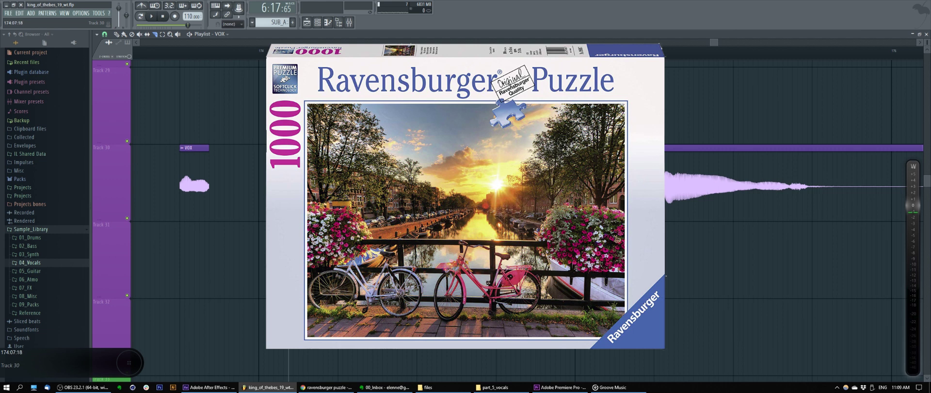
{"action": "key", "text": "space"}
{"action": "left_click_drag", "start_coordinate": [485, 194], "coordinate": [278, 196]}
{"action": "key", "text": "space"}
{"action": "left_click", "coordinate": [177, 51]}
{"action": "left_click_drag", "start_coordinate": [221, 165], "coordinate": [220, 233]}
{"action": "left_click_drag", "start_coordinate": [246, 165], "coordinate": [246, 232]}
{"action": "left_click_drag", "start_coordinate": [256, 165], "coordinate": [256, 232]}
{"action": "right_click", "coordinate": [250, 189]}
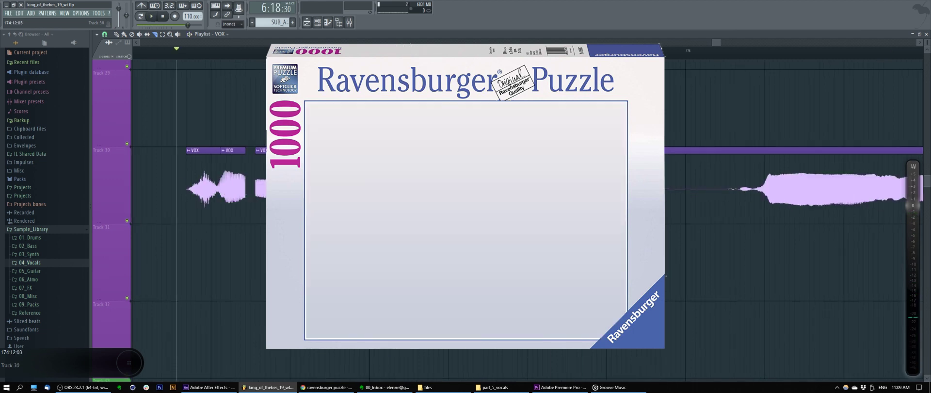
Undo the wrong deletion in the middle of bar 174, delete the preceding VOX piece instead and play the result.
{"action": "right_click", "coordinate": [233, 189]}
{"action": "key", "text": "ctrl+z"}
{"action": "right_click", "coordinate": [204, 189]}
{"action": "key", "text": "space"}
{"action": "key", "text": "space"}
Slice the VOX clip early in bar 175, delete the piece before the cut and listen from the start of the bar.
{"action": "left_click_drag", "start_coordinate": [436, 194], "coordinate": [335, 196]}
{"action": "left_click_drag", "start_coordinate": [357, 165], "coordinate": [358, 232]}
{"action": "right_click", "coordinate": [352, 191]}
{"action": "left_click", "coordinate": [273, 50]}
{"action": "key", "text": "space"}
{"action": "key", "text": "space"}
{"action": "left_click_drag", "start_coordinate": [484, 196], "coordinate": [345, 190]}
Remove the unwanted VOX pieces late in bar 175 and in the second half of bar 176.
{"action": "right_click", "coordinate": [418, 183]}
{"action": "left_click", "coordinate": [333, 50]}
{"action": "left_click_drag", "start_coordinate": [525, 187], "coordinate": [387, 190]}
{"action": "left_click_drag", "start_coordinate": [471, 165], "coordinate": [470, 233]}
{"action": "left_click_drag", "start_coordinate": [516, 165], "coordinate": [516, 233]}
{"action": "right_click", "coordinate": [492, 180]}
{"action": "key", "text": "space"}
Slice the VOX clip in bar 177 and delete the unwanted pieces up to the start of bar 178.
{"action": "scroll", "coordinate": [392, 182], "scroll_direction": "down", "scroll_amount": 4}
{"action": "key", "text": "space"}
{"action": "scroll", "coordinate": [493, 183], "scroll_direction": "up", "scroll_amount": 3}
{"action": "left_click_drag", "start_coordinate": [348, 160], "coordinate": [347, 203]}
{"action": "left_click_drag", "start_coordinate": [427, 180], "coordinate": [228, 183]}
{"action": "right_click", "coordinate": [353, 180]}
{"action": "right_click", "coordinate": [228, 181]}
{"action": "right_click", "coordinate": [344, 180]}
{"action": "right_click", "coordinate": [393, 181]}
Play from the start of bar 178 and cut its syllables into separate VOX chops, deleting the gaps between them.
{"action": "left_click_drag", "start_coordinate": [406, 182], "coordinate": [298, 178]}
{"action": "left_click", "coordinate": [213, 51]}
{"action": "key", "text": "space"}
{"action": "key", "text": "space"}
{"action": "left_click_drag", "start_coordinate": [332, 155], "coordinate": [332, 194]}
{"action": "right_click", "coordinate": [336, 173]}
{"action": "right_click", "coordinate": [365, 173]}
{"action": "key", "text": "space"}
{"action": "mouse_move", "coordinate": [416, 143]}
{"action": "left_mouse_down"}
{"action": "mouse_move", "coordinate": [364, 138]}
{"action": "mouse_move", "coordinate": [386, 184]}
{"action": "left_mouse_up"}
{"action": "key", "text": "space"}
{"action": "key", "text": "space"}
Slice the VOX clip early in bar 179, delete the piece following the held note and play the remainder.
{"action": "mouse_move", "coordinate": [493, 165]}
{"action": "left_mouse_down"}
{"action": "mouse_move", "coordinate": [363, 170]}
{"action": "mouse_move", "coordinate": [354, 191]}
{"action": "left_mouse_up"}
{"action": "left_click_drag", "start_coordinate": [396, 156], "coordinate": [396, 192]}
{"action": "right_click", "coordinate": [375, 173]}
{"action": "left_click", "coordinate": [252, 50]}
{"action": "key", "text": "space"}
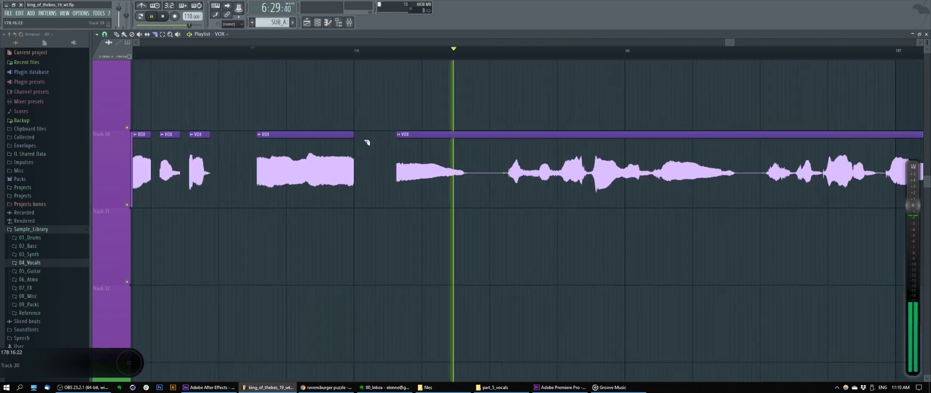
{"action": "key", "text": "space"}
Slice the VOX clip in the middle of bar 179 and remove the unwanted pieces up to bar 180.
{"action": "left_click_drag", "start_coordinate": [464, 155], "coordinate": [465, 192]}
{"action": "right_click", "coordinate": [483, 172]}
{"action": "key", "text": "space"}
{"action": "key", "text": "space"}
{"action": "right_click", "coordinate": [318, 184]}
{"action": "left_click", "coordinate": [276, 51]}
{"action": "right_click", "coordinate": [344, 171]}
{"action": "key", "text": "space"}
{"action": "key", "text": "space"}
Slice the VOX clip through bar 180 while listening, and delete the piece just before bar 181.
{"action": "left_click_drag", "start_coordinate": [406, 155], "coordinate": [406, 191]}
{"action": "left_click_drag", "start_coordinate": [465, 170], "coordinate": [342, 164]}
{"action": "left_click", "coordinate": [320, 50]}
{"action": "key", "text": "space"}
{"action": "key", "text": "space"}
{"action": "left_click_drag", "start_coordinate": [460, 168], "coordinate": [343, 170]}
{"action": "left_click_drag", "start_coordinate": [315, 155], "coordinate": [314, 191]}
{"action": "left_click_drag", "start_coordinate": [344, 155], "coordinate": [344, 192]}
{"action": "right_click", "coordinate": [330, 170]}
{"action": "key", "text": "space"}
Cut the VOX clip on both sides of the gap in the first half of bar 181 and delete that piece.
{"action": "left_click_drag", "start_coordinate": [405, 155], "coordinate": [405, 192]}
{"action": "left_click_drag", "start_coordinate": [450, 155], "coordinate": [451, 192]}
{"action": "right_click", "coordinate": [429, 172]}
{"action": "key", "text": "space"}
{"action": "left_click_drag", "start_coordinate": [510, 175], "coordinate": [338, 194]}
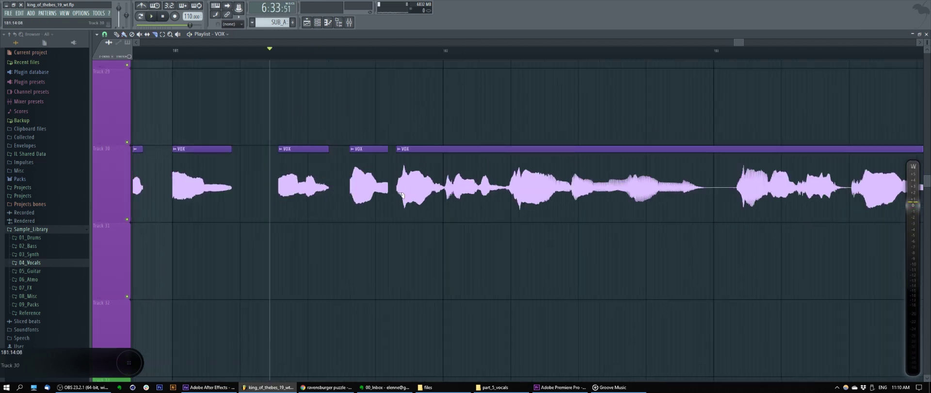
Trim the VOX syllables from late bar 181 into bar 182 into separate chops and play them.
{"action": "right_click", "coordinate": [429, 189]}
{"action": "key", "text": "space"}
{"action": "key", "text": "space"}
{"action": "right_click", "coordinate": [480, 189]}
{"action": "left_click_drag", "start_coordinate": [480, 189], "coordinate": [362, 196]}
{"action": "key", "text": "space"}
{"action": "key", "text": "space"}
Slice the VOX clip in the middle of bar 182 and set the playback position just before the cut.
{"action": "left_click", "coordinate": [398, 195]}
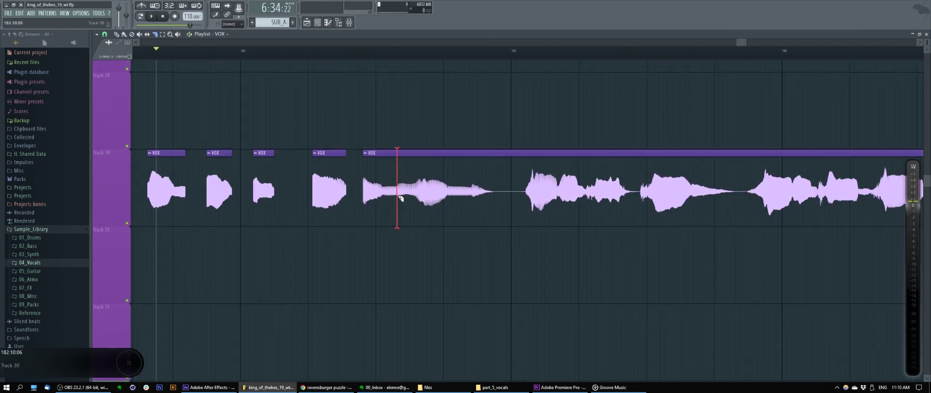
{"action": "left_click", "coordinate": [385, 51]}
{"action": "scroll", "coordinate": [492, 184], "scroll_direction": "down", "scroll_amount": 4}
{"action": "scroll", "coordinate": [506, 189], "scroll_direction": "up", "scroll_amount": 5}
Cut off the VOX clip's lead-in at the start of bar 183 and separate that bar's syllables while listening.
{"action": "right_click", "coordinate": [361, 199]}
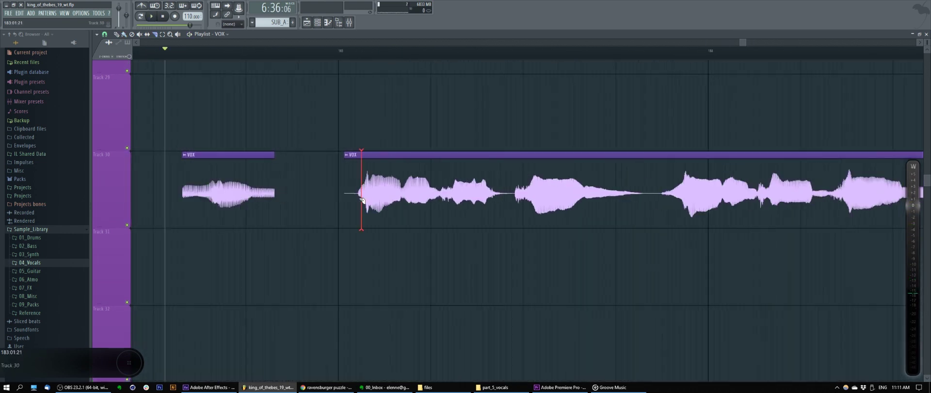
{"action": "key", "text": "space"}
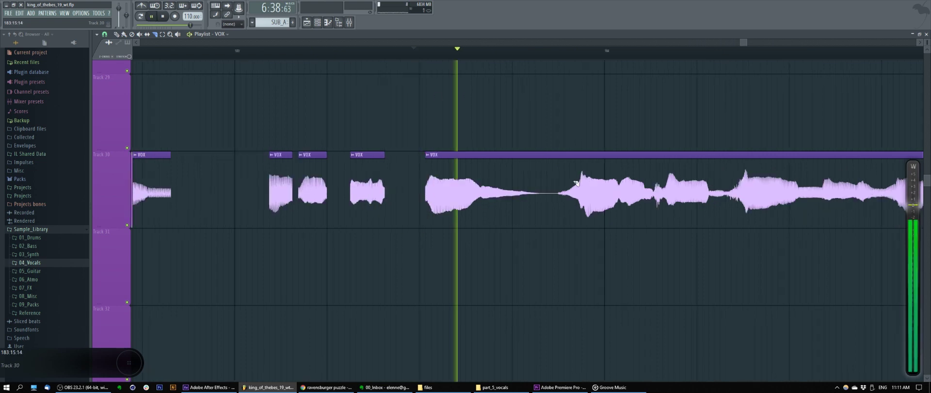
{"action": "right_click", "coordinate": [347, 214]}
{"action": "key", "text": "space"}
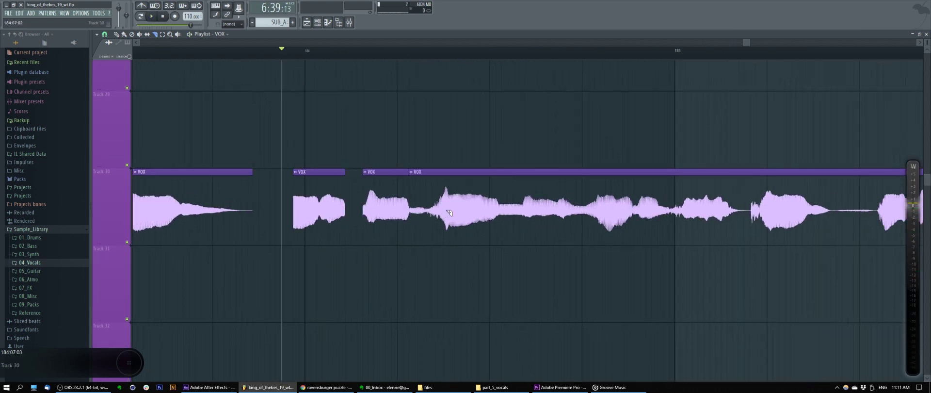
Slice the VOX clip through the first two thirds of bar 184 into separate chops, removing the pieces between them.
{"action": "right_click", "coordinate": [449, 213]}
{"action": "left_click_drag", "start_coordinate": [449, 213], "coordinate": [317, 212]}
{"action": "key", "text": "space"}
{"action": "key", "text": "space"}
{"action": "key", "text": "space"}
{"action": "key", "text": "space"}
{"action": "left_click", "coordinate": [421, 212]}
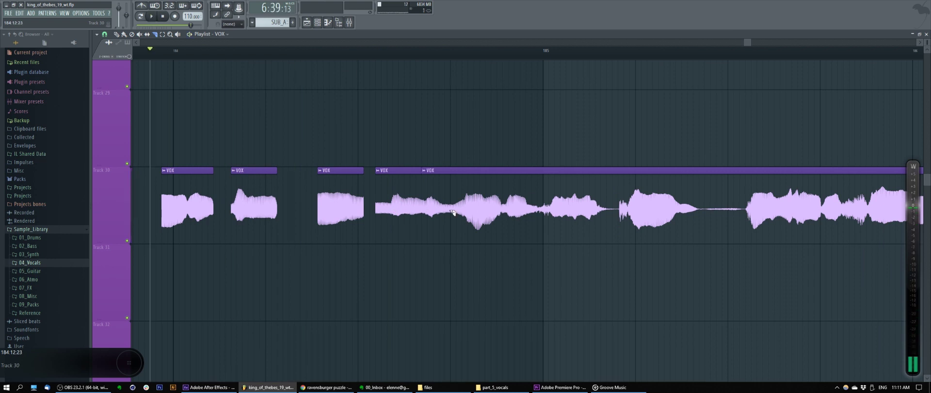
Slice the VOX clip from late bar 184 to the middle of bar 185, separating the syllables into chops.
{"action": "right_click", "coordinate": [450, 214]}
{"action": "key", "text": "space"}
{"action": "left_click_drag", "start_coordinate": [538, 231], "coordinate": [344, 246]}
{"action": "left_click", "coordinate": [507, 229]}
{"action": "left_click_drag", "start_coordinate": [538, 233], "coordinate": [340, 266]}
Separate the VOX syllables in the second half of bar 185 and play them from the middle of the bar.
{"action": "key", "text": "space"}
{"action": "key", "text": "space"}
{"action": "key", "text": "space"}
{"action": "key", "text": "space"}
{"action": "left_click_drag", "start_coordinate": [359, 232], "coordinate": [342, 220]}
{"action": "left_click", "coordinate": [285, 50]}
{"action": "key", "text": "space"}
{"action": "key", "text": "space"}
{"action": "key", "text": "b"}
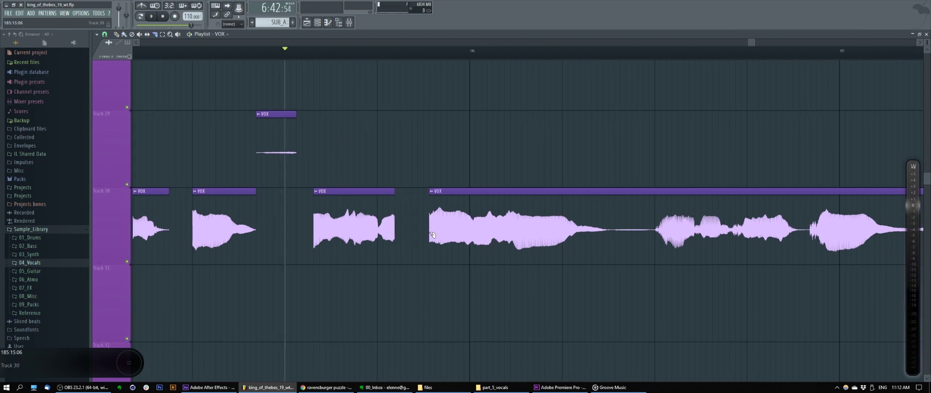
Play the end of bar 185 and trim the VOX syllables up to the middle of bar 186 into chops.
{"action": "key", "text": "space"}
{"action": "left_click", "coordinate": [362, 51]}
{"action": "key", "text": "space"}
{"action": "key", "text": "space"}
{"action": "left_click_drag", "start_coordinate": [473, 206], "coordinate": [473, 252]}
{"action": "right_click", "coordinate": [458, 230]}
{"action": "left_click_drag", "start_coordinate": [502, 230], "coordinate": [472, 230]}
{"action": "left_click_drag", "start_coordinate": [584, 218], "coordinate": [283, 217]}
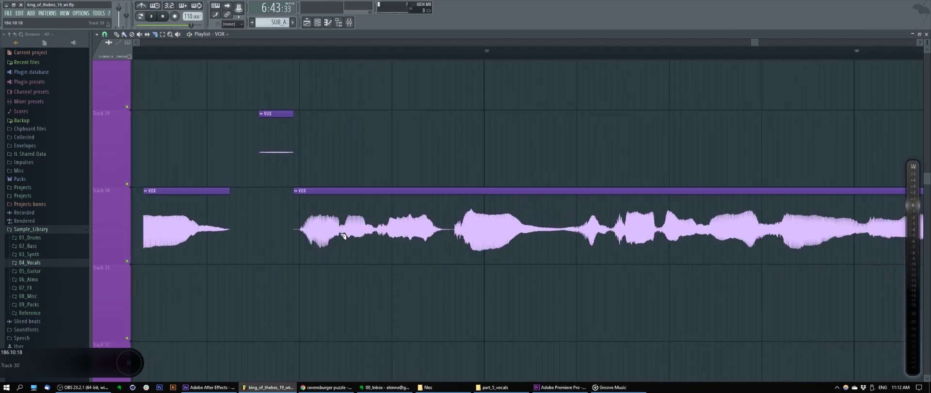
Slice the second half of bar 186 and the start of bar 187 into separate VOX chops while listening.
{"action": "key", "text": "space"}
{"action": "right_click", "coordinate": [391, 231]}
{"action": "left_click_drag", "start_coordinate": [438, 208], "coordinate": [439, 250]}
{"action": "right_click", "coordinate": [472, 231]}
{"action": "key", "text": "space"}
{"action": "key", "text": "space"}
{"action": "left_click_drag", "start_coordinate": [543, 286], "coordinate": [401, 291]}
{"action": "key", "text": "space"}
{"action": "key", "text": "space"}
{"action": "left_click_drag", "start_coordinate": [417, 214], "coordinate": [418, 254]}
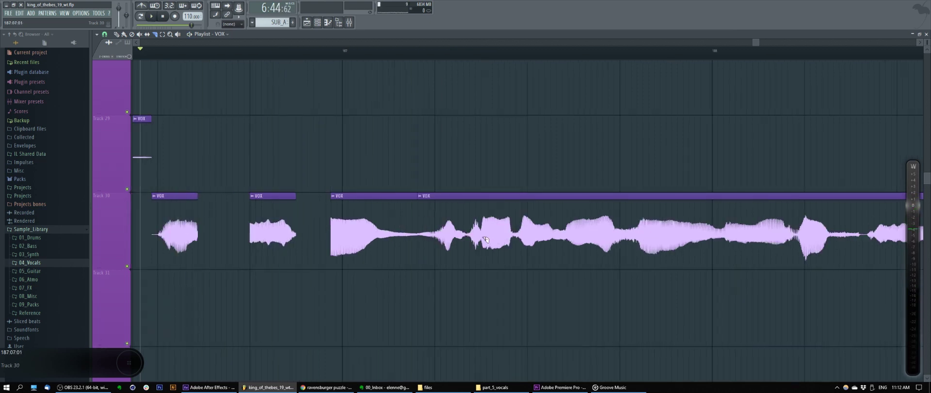
Remove the quiet VOX part early in bar 187 and separate the bar's remaining syllables while listening.
{"action": "right_click", "coordinate": [481, 240]}
{"action": "left_click_drag", "start_coordinate": [510, 218], "coordinate": [510, 250]}
{"action": "left_click_drag", "start_coordinate": [532, 239], "coordinate": [422, 226]}
{"action": "key", "text": "space"}
{"action": "right_click", "coordinate": [457, 227]}
{"action": "key", "text": "space"}
{"action": "key", "text": "space"}
{"action": "left_click_drag", "start_coordinate": [504, 227], "coordinate": [345, 233]}
Slice the first third of bar 188 into short VOX chops, removing the pieces between them.
{"action": "left_click_drag", "start_coordinate": [344, 213], "coordinate": [345, 248]}
{"action": "right_click", "coordinate": [373, 233]}
{"action": "key", "text": "space"}
{"action": "key", "text": "space"}
{"action": "left_click_drag", "start_coordinate": [438, 213], "coordinate": [438, 247]}
{"action": "left_click_drag", "start_coordinate": [415, 218], "coordinate": [415, 247]}
{"action": "right_click", "coordinate": [449, 230]}
{"action": "key", "text": "space"}
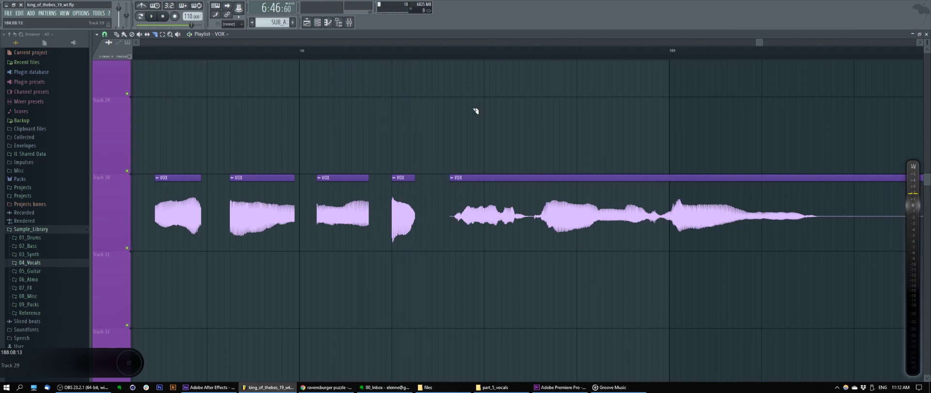
Separate the VOX syllables from late bar 188 into early bar 189, cutting off the silence behind the last one.
{"action": "right_click", "coordinate": [547, 226]}
{"action": "left_click_drag", "start_coordinate": [549, 226], "coordinate": [345, 234]}
{"action": "key", "text": "space"}
{"action": "key", "text": "space"}
{"action": "left_click_drag", "start_coordinate": [442, 216], "coordinate": [441, 242]}
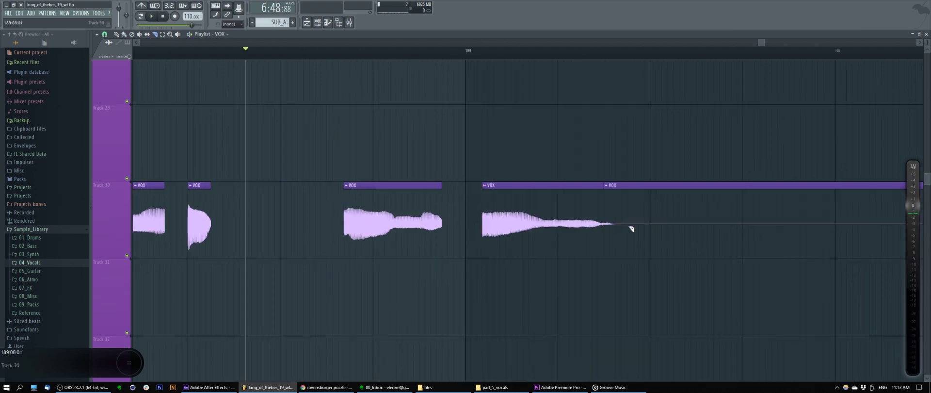
{"action": "right_click", "coordinate": [630, 228]}
Play the bar 189 chops and trim the quiet VOX syllable ending at the start of bar 191 into its own chop.
{"action": "scroll", "coordinate": [383, 213], "scroll_direction": "down", "scroll_amount": 6}
{"action": "scroll", "coordinate": [398, 208], "scroll_direction": "up", "scroll_amount": 4}
{"action": "key", "text": "space"}
{"action": "key", "text": "space"}
{"action": "scroll", "coordinate": [428, 234], "scroll_direction": "up", "scroll_amount": 3}
{"action": "scroll", "coordinate": [349, 243], "scroll_direction": "down", "scroll_amount": 2}
{"action": "key", "text": "space"}
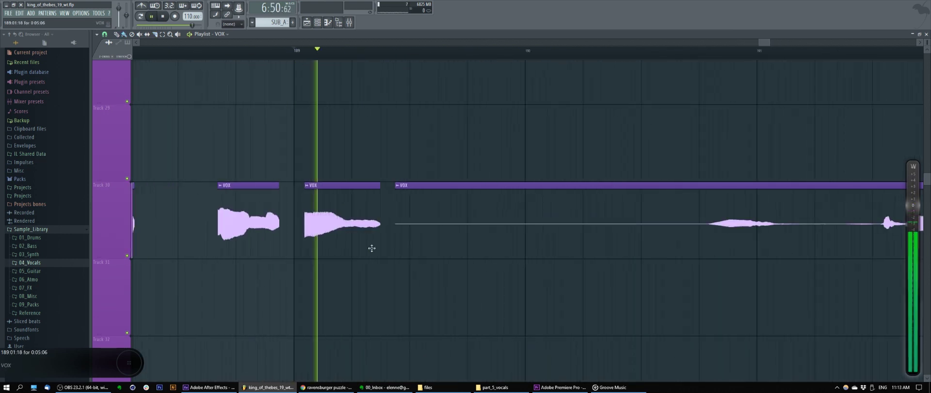
{"action": "left_click_drag", "start_coordinate": [793, 245], "coordinate": [490, 260]}
{"action": "key", "text": "space"}
{"action": "right_click", "coordinate": [497, 238]}
{"action": "scroll", "coordinate": [376, 59], "scroll_direction": "up", "scroll_amount": 2}
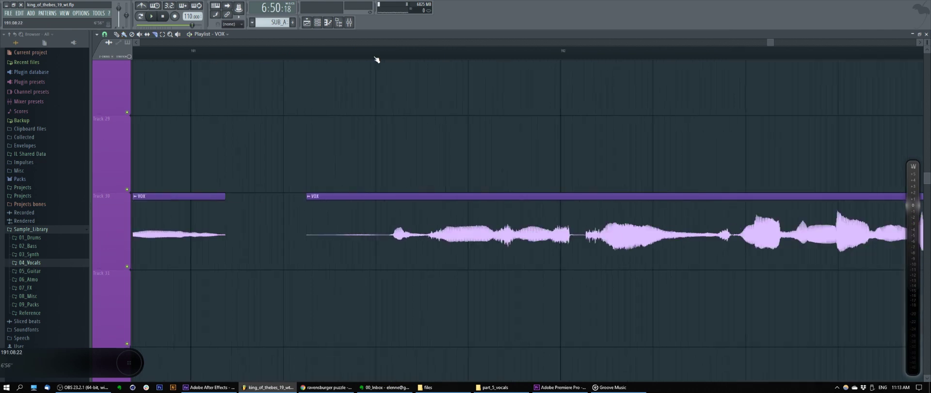
Slice the last third of bar 191 into two short VOX chops, removing the lead-in and the gaps.
{"action": "left_click", "coordinate": [491, 236]}
{"action": "left_click", "coordinate": [520, 235]}
{"action": "right_click", "coordinate": [422, 236]}
{"action": "left_click_drag", "start_coordinate": [511, 227], "coordinate": [399, 228]}
{"action": "right_click", "coordinate": [399, 228]}
{"action": "key", "text": "space"}
{"action": "key", "text": "space"}
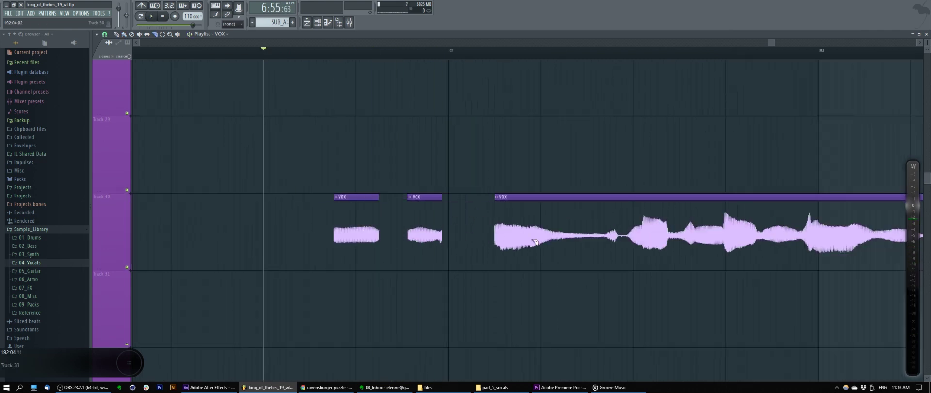
Cut the VOX clip in the first half of bar 192 into separate chops and play them.
{"action": "left_click_drag", "start_coordinate": [535, 241], "coordinate": [424, 235]}
{"action": "right_click", "coordinate": [326, 229]}
{"action": "left_click", "coordinate": [285, 52]}
{"action": "key", "text": "space"}
{"action": "key", "text": "space"}
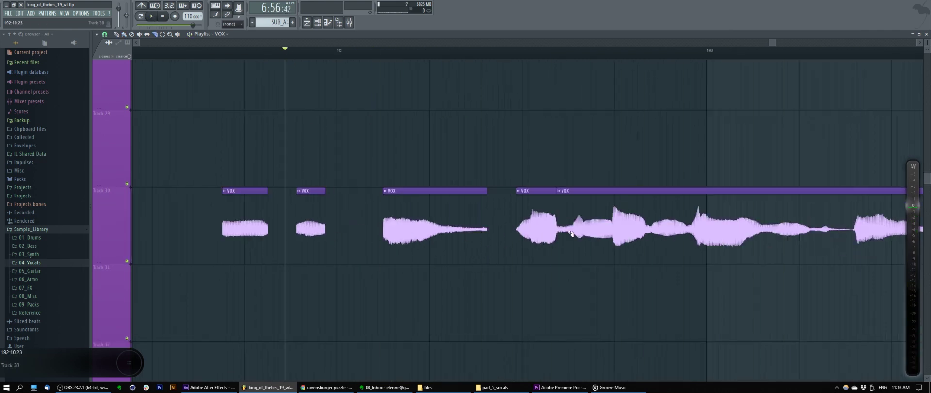
Separate the VOX syllables from the middle of bar 192 through the first third of bar 193 into chops.
{"action": "key", "text": "space"}
{"action": "left_click_drag", "start_coordinate": [700, 235], "coordinate": [455, 239]}
{"action": "key", "text": "space"}
{"action": "left_click", "coordinate": [428, 230]}
{"action": "right_click", "coordinate": [440, 231]}
{"action": "left_click_drag", "start_coordinate": [545, 237], "coordinate": [449, 230]}
{"action": "right_click", "coordinate": [501, 219]}
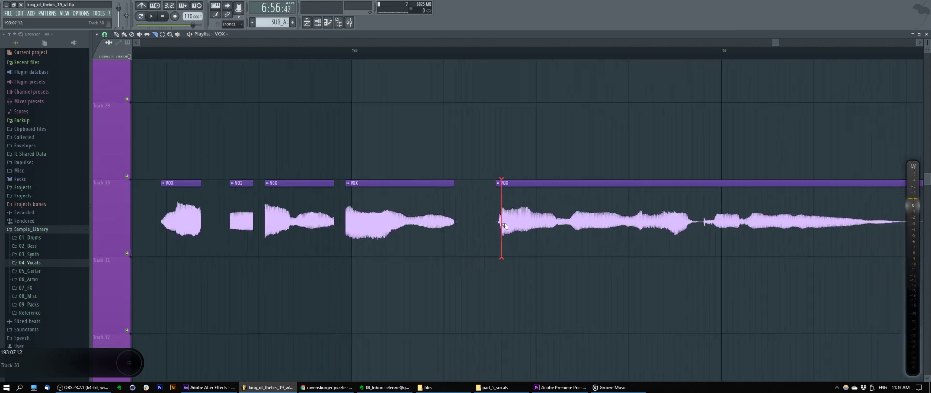
Slice the rest of bar 193 into separate VOX chops and cut the clip just after bar 194 begins.
{"action": "key", "text": "space"}
{"action": "left_click_drag", "start_coordinate": [572, 204], "coordinate": [374, 200]}
{"action": "left_click", "coordinate": [355, 221]}
{"action": "right_click", "coordinate": [372, 222]}
{"action": "left_click", "coordinate": [419, 222]}
{"action": "right_click", "coordinate": [425, 221]}
{"action": "left_click", "coordinate": [458, 222]}
{"action": "right_click", "coordinate": [511, 222]}
{"action": "left_click", "coordinate": [535, 224]}
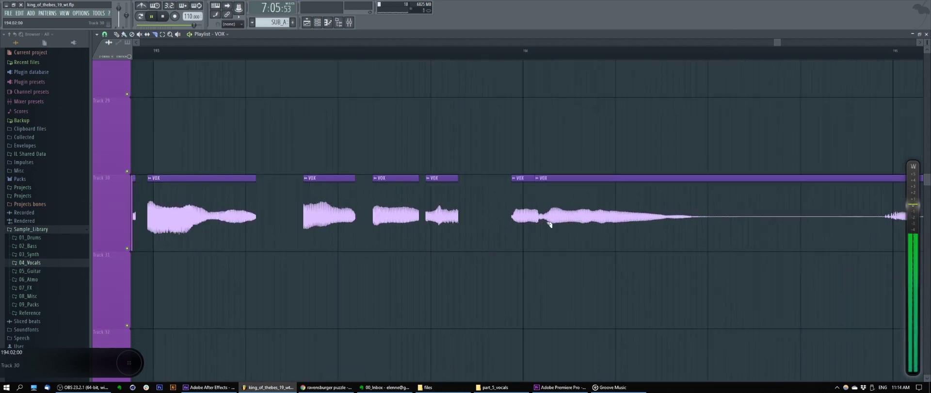
Remove the silent VOX section between the middle of bar 194 and early bar 195, and play from there.
{"action": "key", "text": "space"}
{"action": "left_click_drag", "start_coordinate": [804, 228], "coordinate": [319, 213]}
{"action": "right_click", "coordinate": [446, 216]}
{"action": "left_click", "coordinate": [435, 50]}
{"action": "key", "text": "space"}
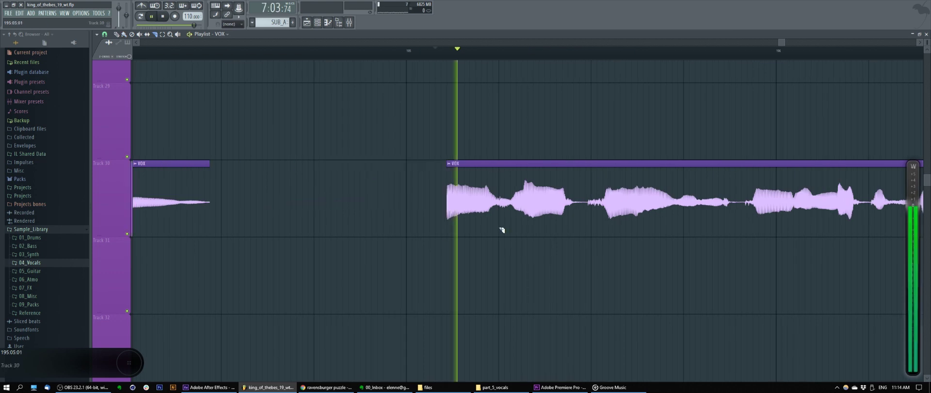
Slice the VOX clip through bar 195 into separate chops, removing the pieces between the syllables.
{"action": "key", "text": "space"}
{"action": "left_click", "coordinate": [487, 213]}
{"action": "right_click", "coordinate": [522, 211]}
{"action": "left_click_drag", "start_coordinate": [620, 211], "coordinate": [400, 210]}
{"action": "key", "text": "space"}
{"action": "left_click", "coordinate": [445, 209]}
{"action": "right_click", "coordinate": [529, 206]}
Separate the VOX syllables of bar 196 into chops and cut the clip after the first syllable of bar 197.
{"action": "left_click_drag", "start_coordinate": [557, 205], "coordinate": [406, 204]}
{"action": "key", "text": "space"}
{"action": "key", "text": "space"}
{"action": "left_click", "coordinate": [407, 201]}
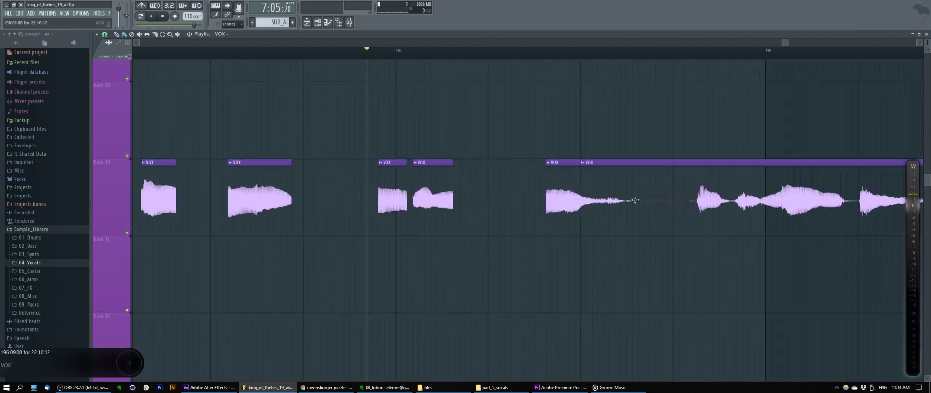
{"action": "left_click_drag", "start_coordinate": [635, 200], "coordinate": [309, 208]}
{"action": "right_click", "coordinate": [347, 210]}
{"action": "right_click", "coordinate": [437, 217]}
{"action": "left_click", "coordinate": [521, 212]}
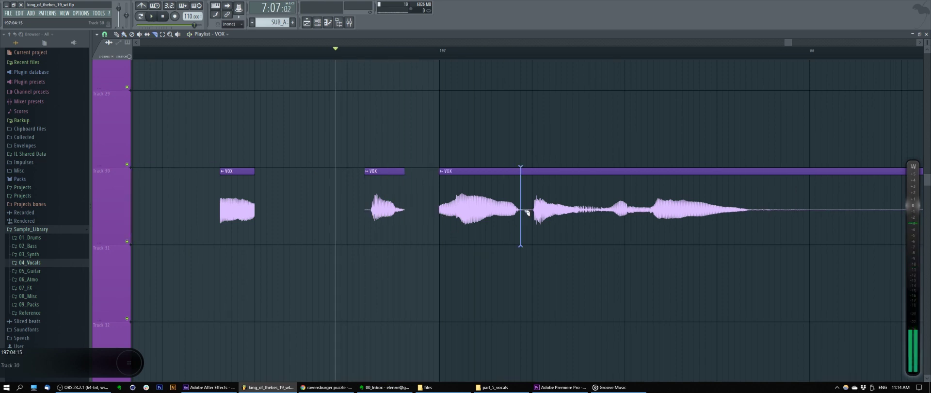
Split the remaining syllables of bar 197 into VOX chops and remove the silence leading into bar 198.
{"action": "right_click", "coordinate": [543, 212]}
{"action": "left_click", "coordinate": [572, 211]}
{"action": "right_click", "coordinate": [607, 208]}
{"action": "left_click_drag", "start_coordinate": [621, 192], "coordinate": [443, 165]}
{"action": "key", "text": "space"}
{"action": "key", "text": "space"}
{"action": "right_click", "coordinate": [463, 184]}
{"action": "left_click", "coordinate": [572, 187]}
{"action": "right_click", "coordinate": [665, 184]}
{"action": "right_click", "coordinate": [700, 184]}
{"action": "left_click_drag", "start_coordinate": [781, 183], "coordinate": [360, 202]}
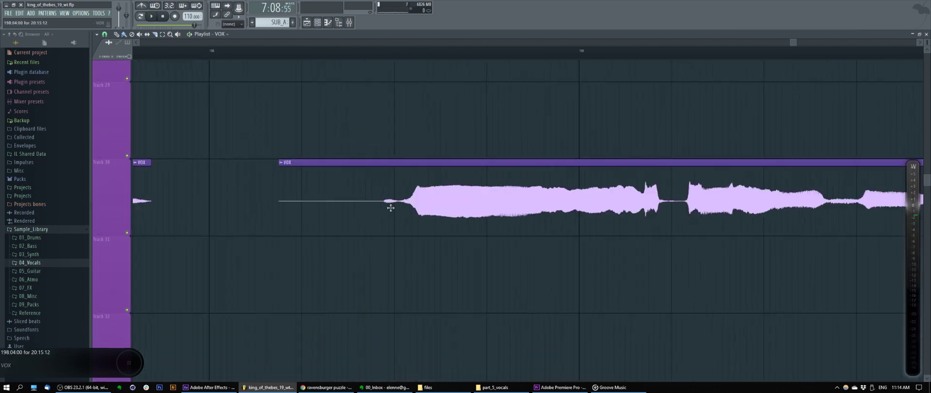
Trim the lead-in before the long VOX note in bar 198 and separate it from the syllable in early bar 199.
{"action": "right_click", "coordinate": [349, 201]}
{"action": "right_click", "coordinate": [428, 206]}
{"action": "key", "text": "space"}
{"action": "key", "text": "space"}
{"action": "key", "text": "space"}
{"action": "left_click", "coordinate": [642, 206]}
{"action": "right_click", "coordinate": [677, 206]}
{"action": "left_click_drag", "start_coordinate": [706, 207], "coordinate": [458, 198]}
Cut the VOX clip in the middle of bar 199, remove the gap after the syllable, and play the result.
{"action": "key", "text": "c"}
{"action": "left_click", "coordinate": [526, 201]}
{"action": "right_click", "coordinate": [579, 204]}
{"action": "key", "text": "space"}
{"action": "key", "text": "space"}
Slice the VOX clip from late bar 199 to the middle of bar 200 into separate chops.
{"action": "left_click_drag", "start_coordinate": [727, 205], "coordinate": [456, 212]}
{"action": "left_click", "coordinate": [394, 211]}
{"action": "right_click", "coordinate": [446, 214]}
{"action": "right_click", "coordinate": [539, 210]}
{"action": "left_click", "coordinate": [584, 212]}
{"action": "left_click_drag", "start_coordinate": [594, 215], "coordinate": [353, 213]}
{"action": "key", "text": "space"}
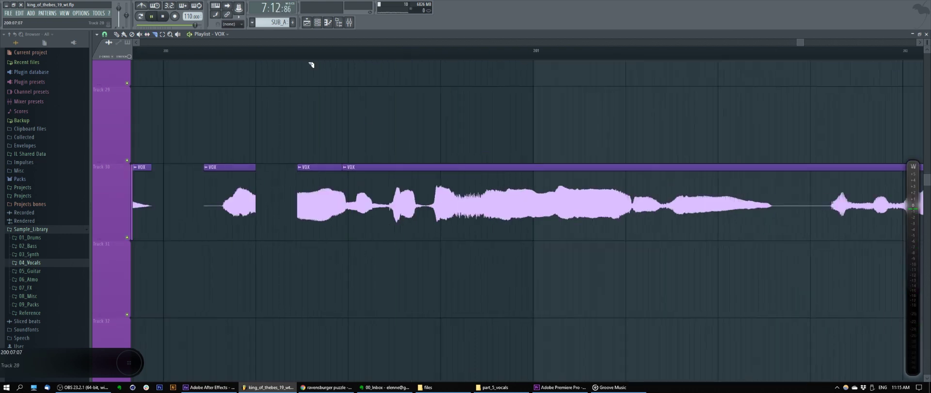
Separate the VOX syllables from the second half of bar 200 to the start of bar 201 while listening.
{"action": "key", "text": "space"}
{"action": "right_click", "coordinate": [501, 204]}
{"action": "left_click_drag", "start_coordinate": [556, 201], "coordinate": [435, 196]}
{"action": "left_click", "coordinate": [435, 196]}
{"action": "key", "text": "space"}
Slice bar 201 into separate VOX chops and remove the quiet section up to the start of bar 202.
{"action": "left_click", "coordinate": [505, 197]}
{"action": "left_click", "coordinate": [563, 196]}
{"action": "right_click", "coordinate": [536, 196]}
{"action": "left_click_drag", "start_coordinate": [742, 203], "coordinate": [449, 204]}
{"action": "left_click", "coordinate": [489, 202]}
{"action": "right_click", "coordinate": [462, 200]}
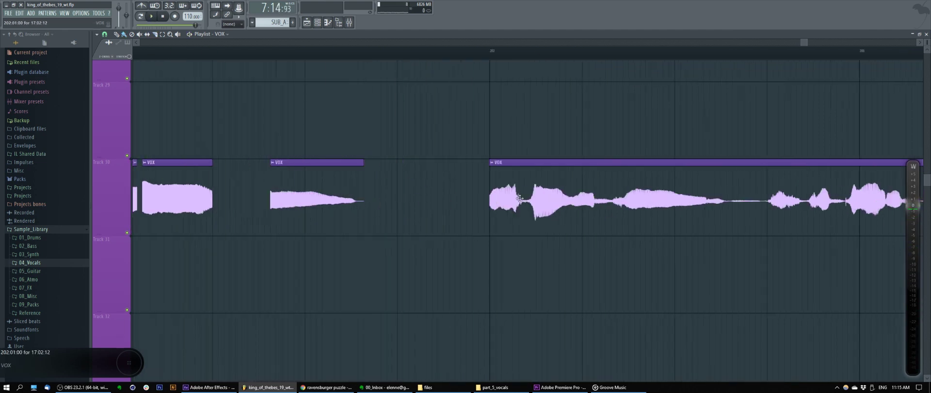
Slice the VOX clip across bar 202 into separate chops and remove the gaps between the syllables while listening.
{"action": "key", "text": "space"}
{"action": "left_click", "coordinate": [594, 209]}
{"action": "left_click_drag", "start_coordinate": [643, 203], "coordinate": [439, 211]}
{"action": "right_click", "coordinate": [412, 209]}
{"action": "left_click", "coordinate": [558, 211]}
{"action": "right_click", "coordinate": [528, 214]}
{"action": "key", "text": "space"}
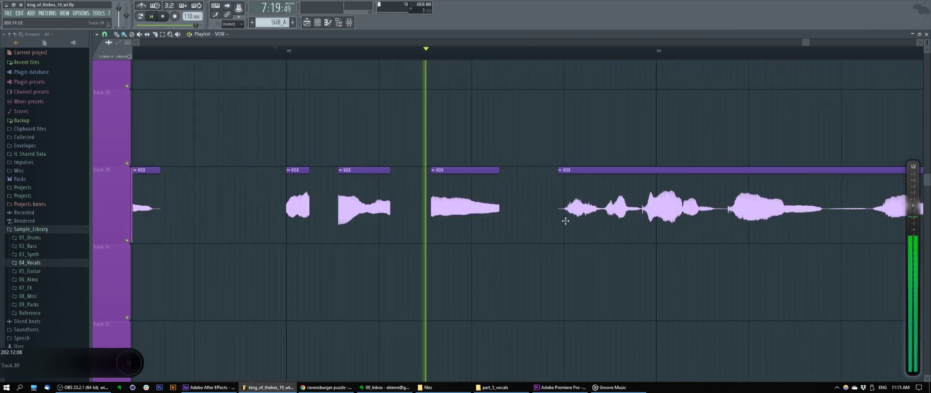
Move the quiet VOX piece in the middle of bar 203 up to Track 29 and remove unwanted pieces from late bar 202 onward.
{"action": "left_click_drag", "start_coordinate": [694, 205], "coordinate": [505, 181]}
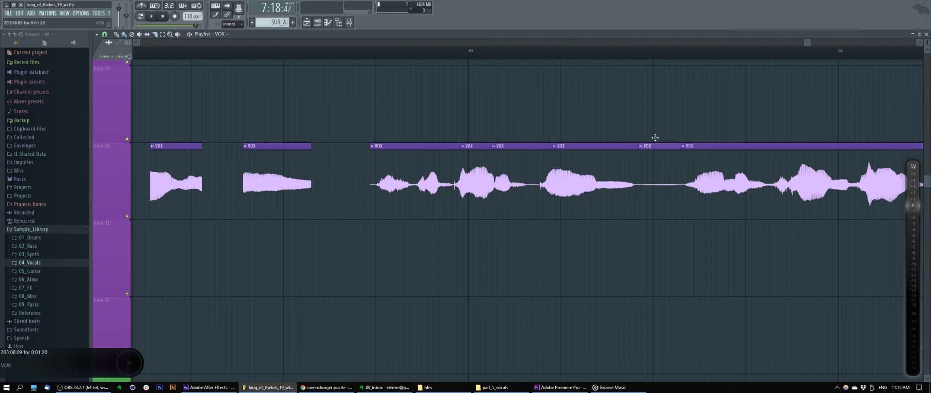
{"action": "left_click_drag", "start_coordinate": [655, 162], "coordinate": [654, 90]}
{"action": "right_click", "coordinate": [523, 173]}
{"action": "right_click", "coordinate": [427, 172]}
{"action": "key", "text": "space"}
Separate the VOX syllables from the second half of bar 203 to early bar 204, removing the gaps between them.
{"action": "left_click_drag", "start_coordinate": [769, 102], "coordinate": [409, 140]}
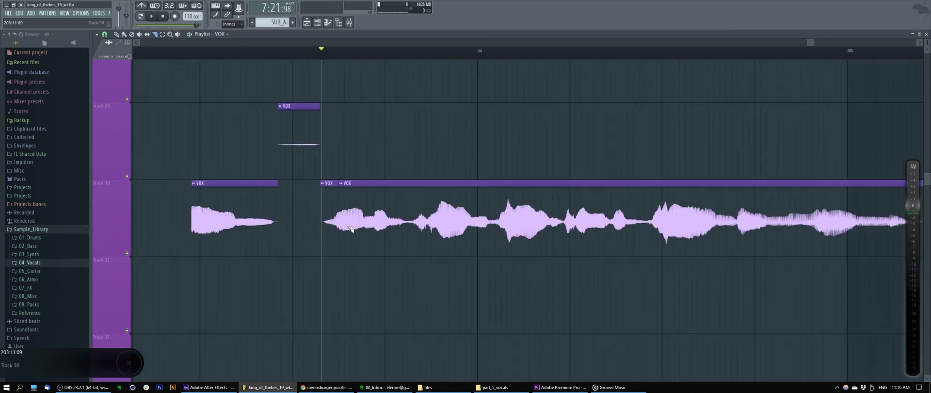
{"action": "right_click", "coordinate": [400, 207]}
{"action": "key", "text": "space"}
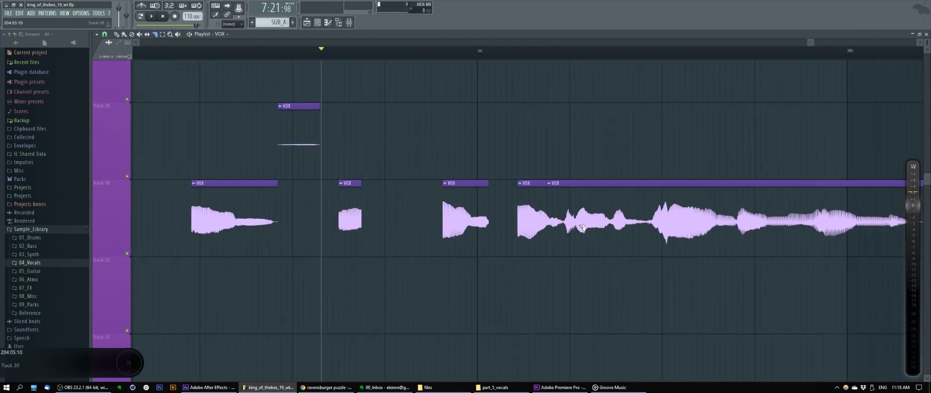
{"action": "key", "text": "space"}
{"action": "key", "text": "space"}
Slice the VOX clip from the middle of bar 204 to early bar 205 into separate chops while listening.
{"action": "left_click_drag", "start_coordinate": [616, 227], "coordinate": [324, 241]}
{"action": "left_click", "coordinate": [280, 51]}
{"action": "key", "text": "space"}
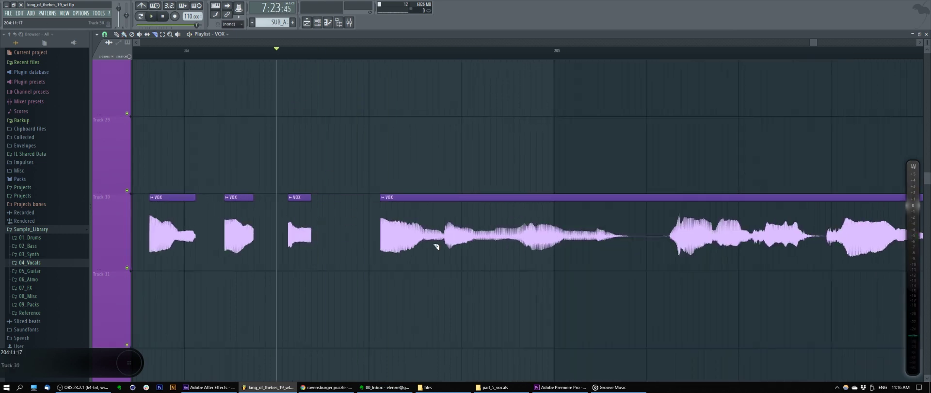
{"action": "key", "text": "space"}
{"action": "left_click_drag", "start_coordinate": [450, 244], "coordinate": [479, 244]}
{"action": "right_click", "coordinate": [658, 242]}
{"action": "key", "text": "space"}
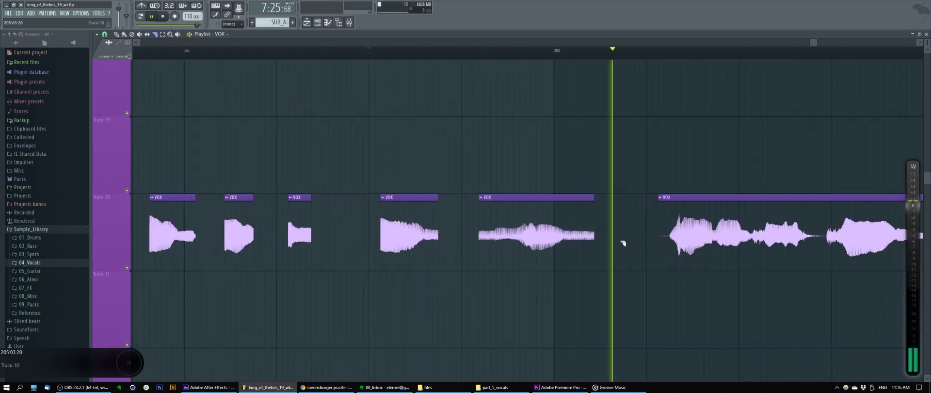
Cut the VOX syllables around the middle of bar 205 into short chops and delete the leftover pieces between them.
{"action": "key", "text": "space"}
{"action": "right_click", "coordinate": [565, 241]}
{"action": "left_click_drag", "start_coordinate": [693, 239], "coordinate": [373, 233]}
{"action": "left_click", "coordinate": [423, 235]}
{"action": "right_click", "coordinate": [447, 235]}
{"action": "key", "text": "space"}
Separate the VOX syllables from late bar 205 to early bar 206 and remove the quiet section between them.
{"action": "left_click", "coordinate": [348, 51]}
{"action": "left_click", "coordinate": [498, 234]}
{"action": "right_click", "coordinate": [527, 235]}
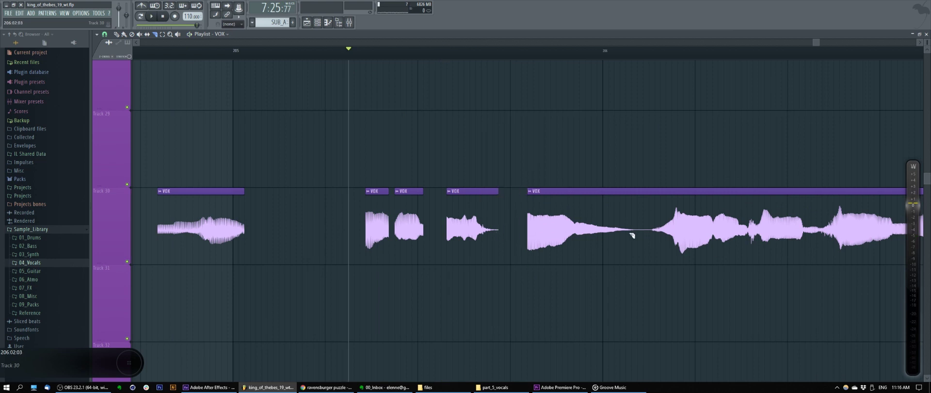
{"action": "left_click", "coordinate": [631, 234]}
{"action": "right_click", "coordinate": [683, 245]}
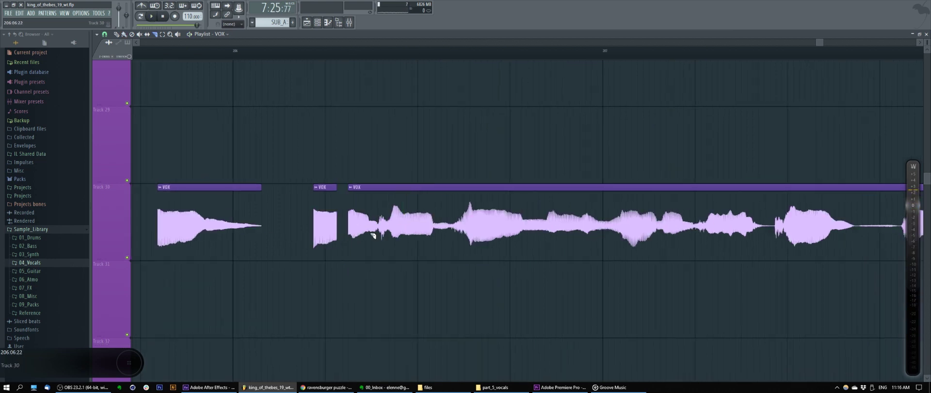